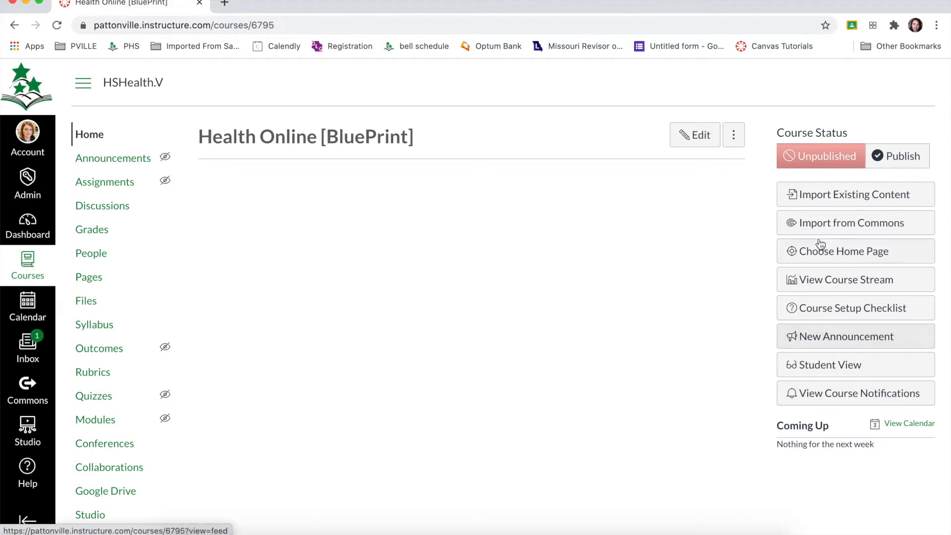
# Step: Save the Pages Front Page as the course home page and open that page for editing
pyautogui.click(820, 256)
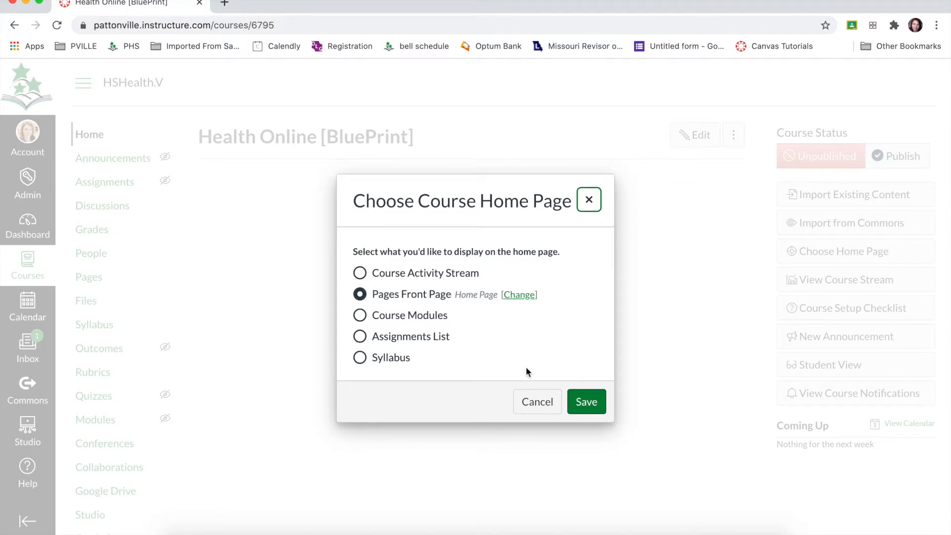
pyautogui.click(584, 411)
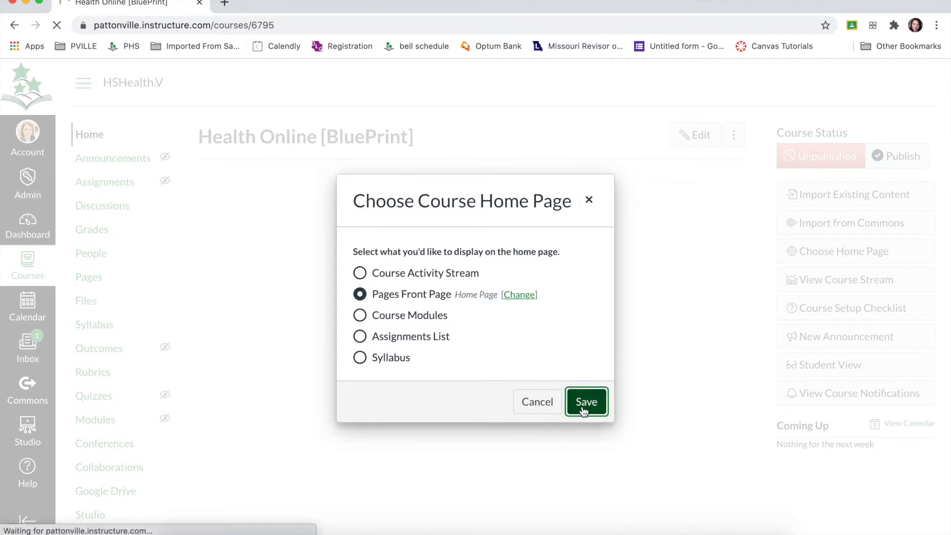
pyautogui.click(685, 134)
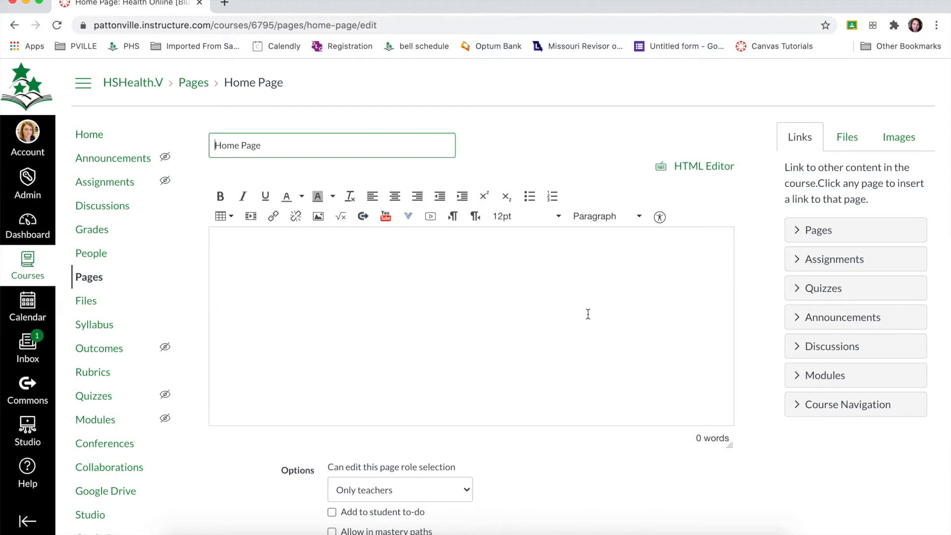
# Step: Enter "Welcome!" and, on a new line, "This is information about this class." in the page body
pyautogui.click(588, 314)
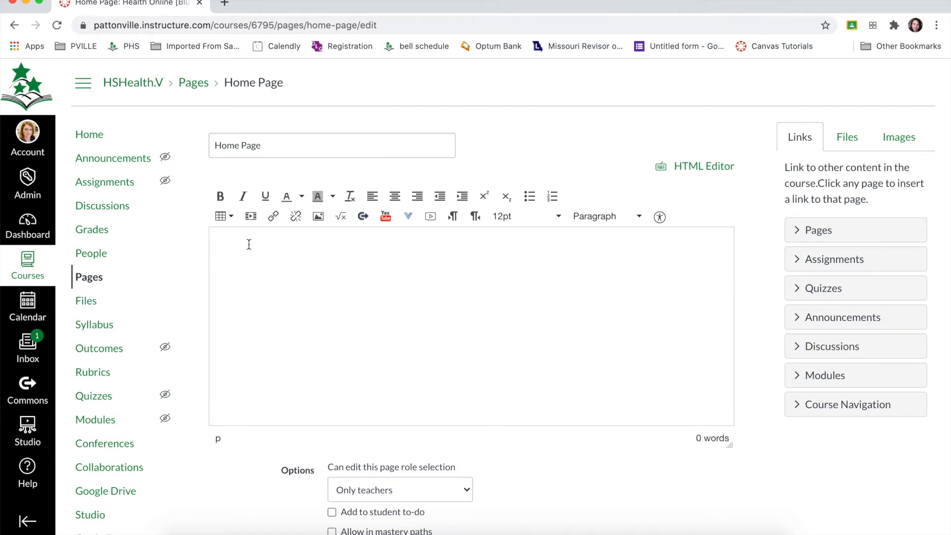
pyautogui.click(229, 244)
pyautogui.write('Welcome!')
pyautogui.write('This is')
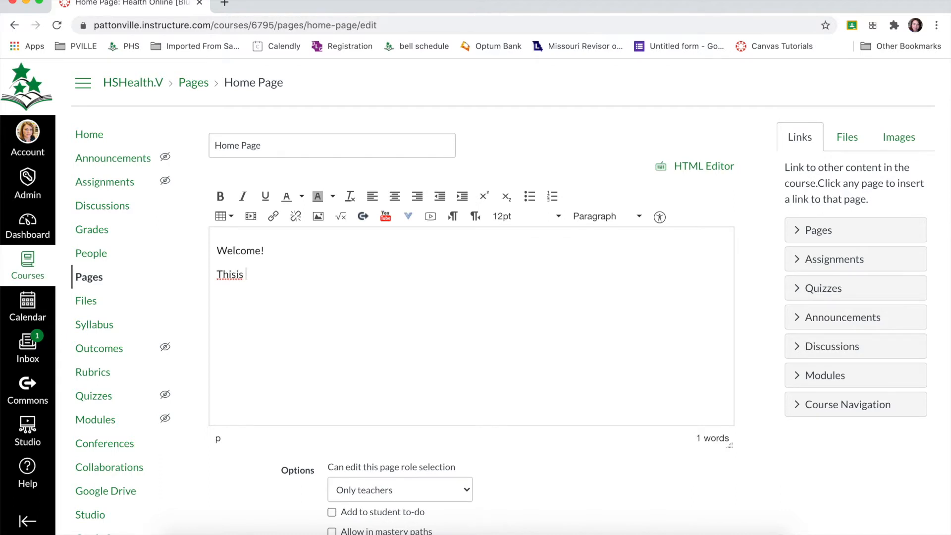
pyautogui.write(' infomration')
pyautogui.press('BackSpace')
pyautogui.press('BackSpace')
pyautogui.press('BackSpace')
pyautogui.press('BackSpace')
pyautogui.press('BackSpace')
pyautogui.press('BackSpace')
pyautogui.press('BackSpace')
pyautogui.write('rmation about this class.')
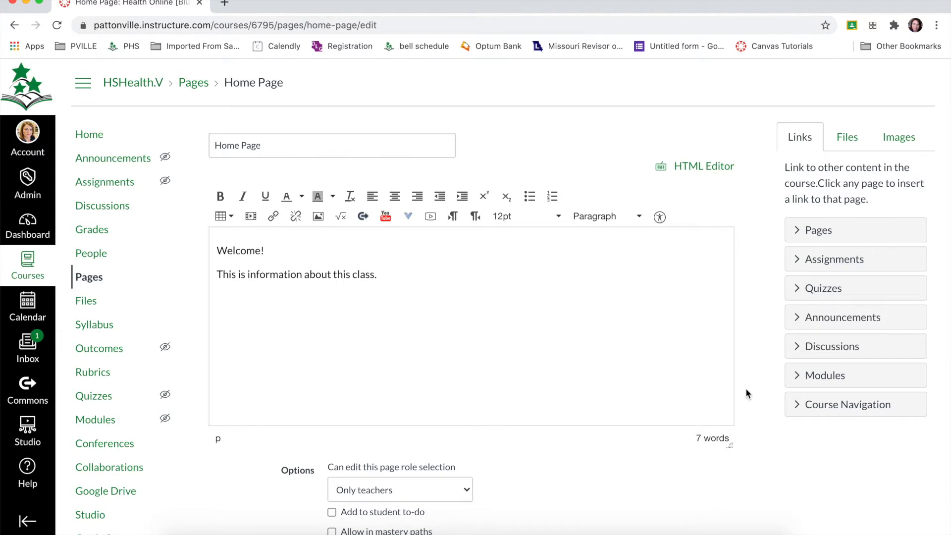
# Step: Examine the Links, Files and Images content selector and its placement in a narrower browser window, then restore the window width
pyautogui.click(794, 403)
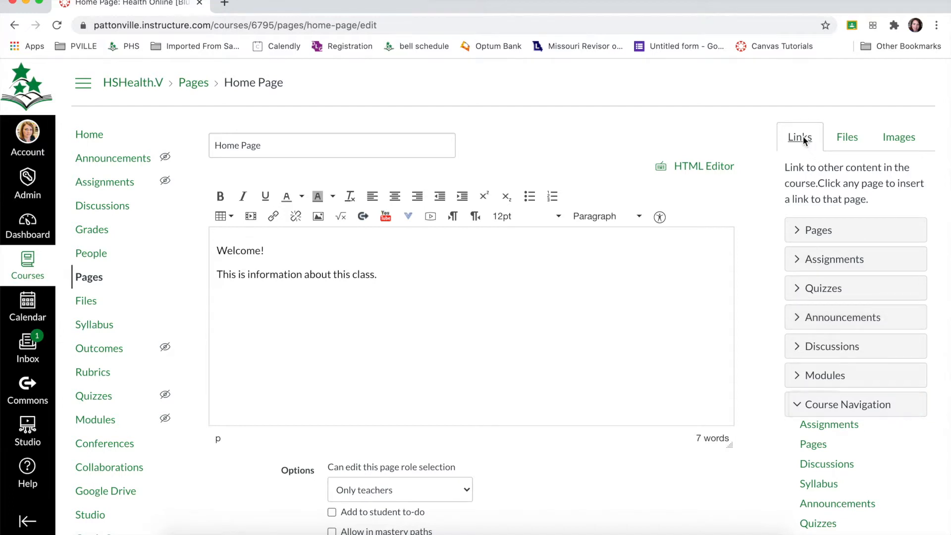
pyautogui.click(846, 137)
pyautogui.click(896, 137)
pyautogui.click(797, 137)
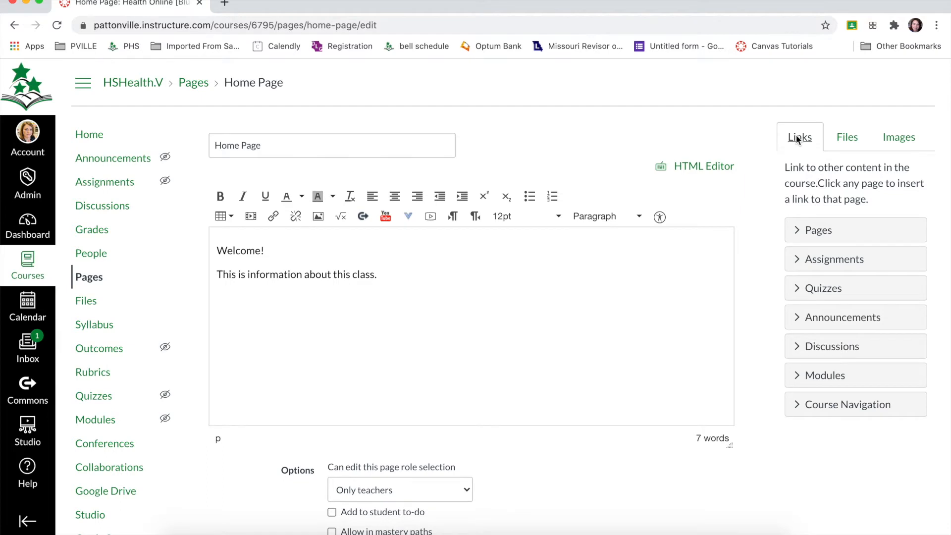
pyautogui.moveTo(891, 523); pyautogui.dragTo(647, 510)
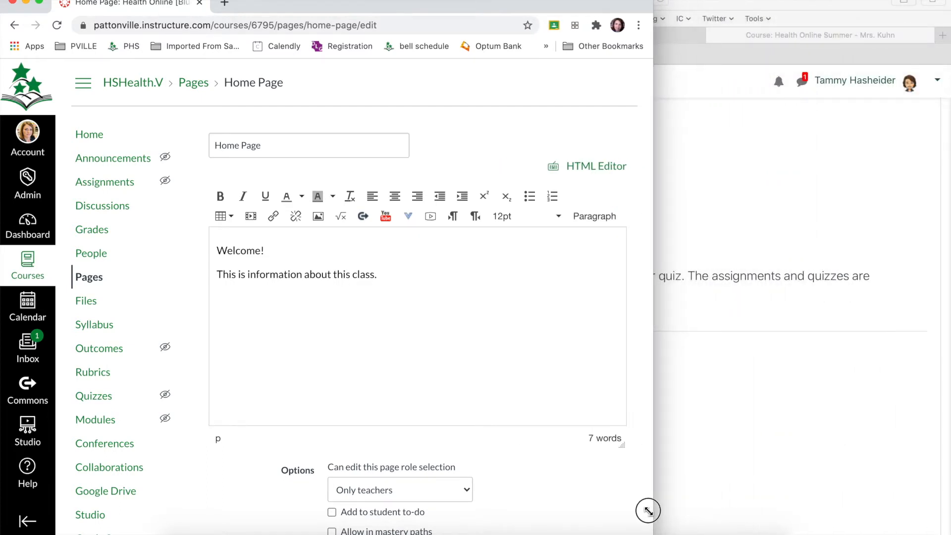
pyautogui.scroll(-10, 601, 498)
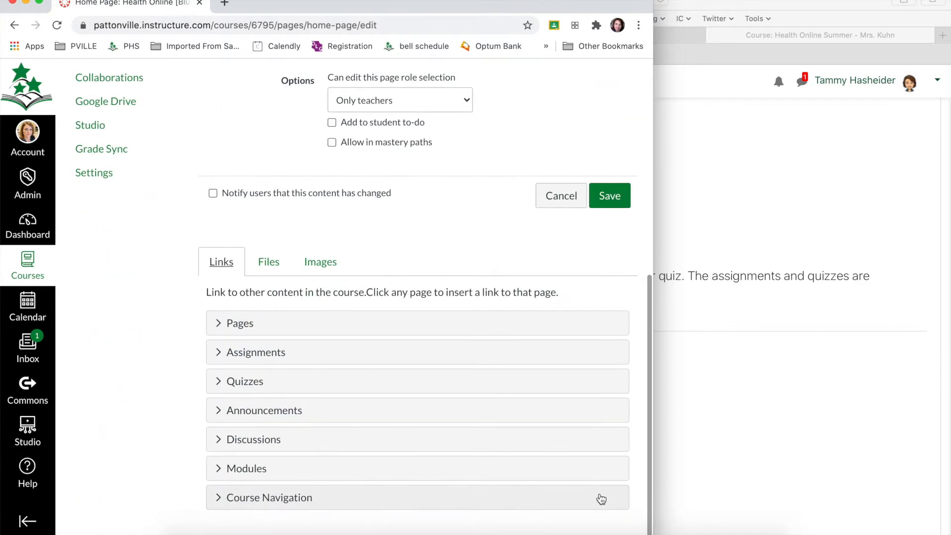
pyautogui.moveTo(651, 528); pyautogui.dragTo(950, 531)
pyautogui.scroll(3, 922, 181)
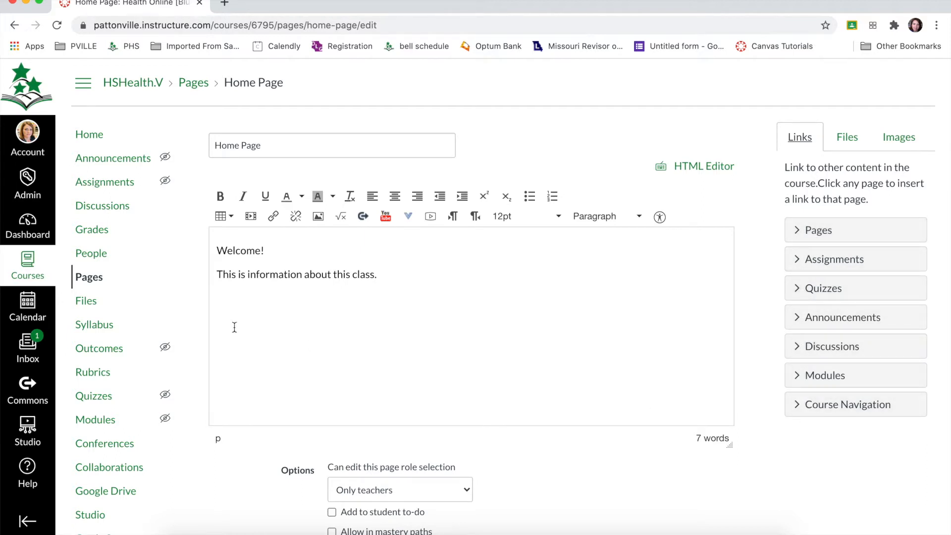
# Step: Insert a course navigation link to the Syllabus below the introduction, with the link text "View the Course Syllabus"
pyautogui.click(798, 405)
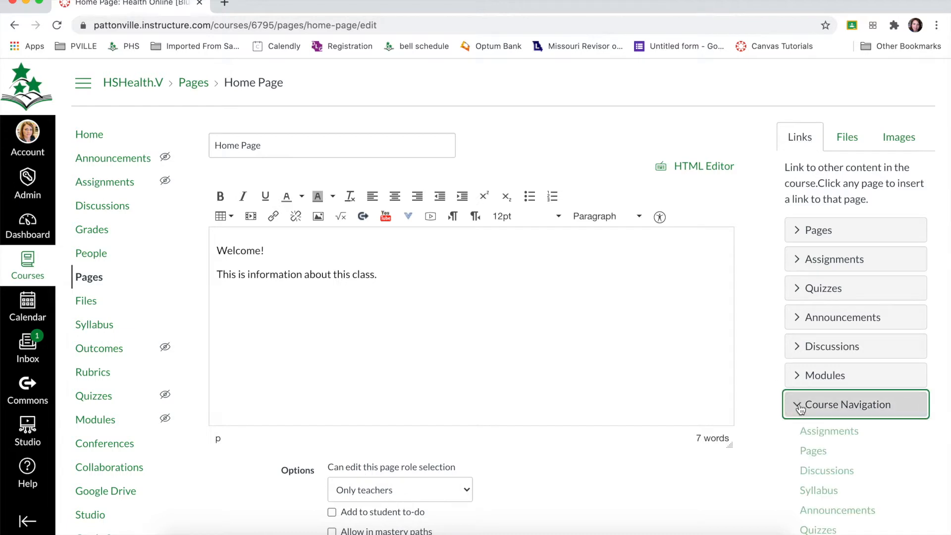
pyautogui.scroll(-2, 801, 409)
pyautogui.scroll(-3, 797, 409)
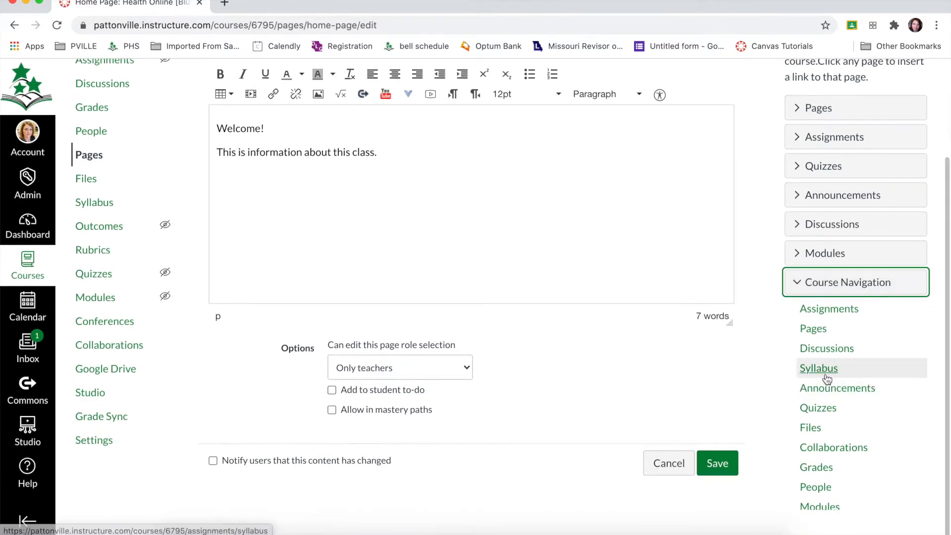
pyautogui.click(824, 372)
pyautogui.click(216, 172)
pyautogui.write('View the Course')
pyautogui.click(405, 192)
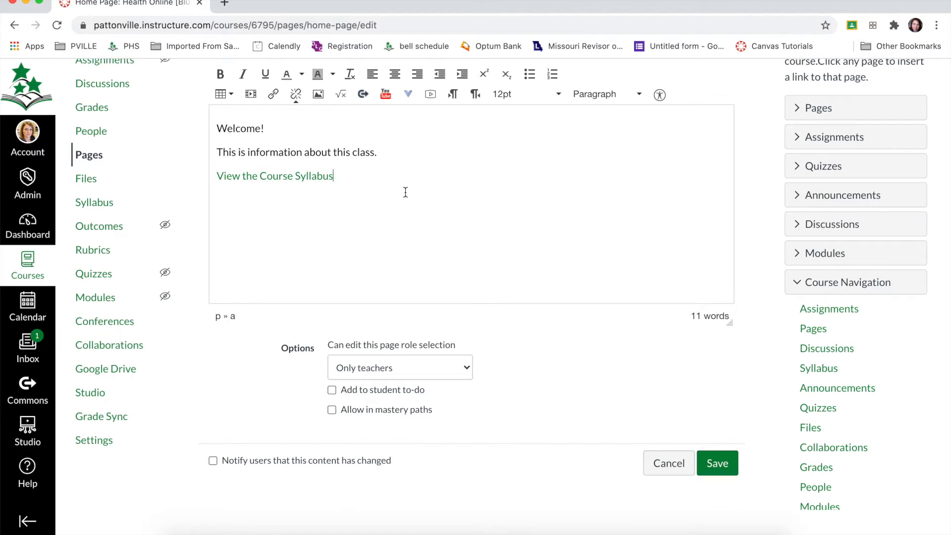
# Step: Add the lines "Quick Links" and "Zoom Links" below the syllabus link, with blank lines separating them
pyautogui.press('Return')
pyautogui.press('Return')
pyautogui.write('Quick Links')
pyautogui.press('Return')
pyautogui.write('Zoom Links')
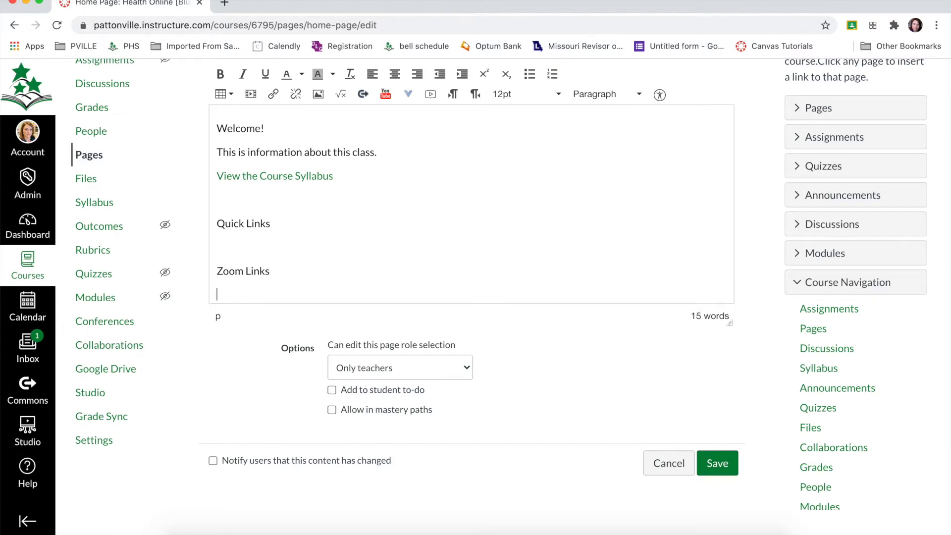
# Step: Add the line "About your Teacher" below "Zoom Links", separated by a blank line
pyautogui.press('Return')
pyautogui.write('About your Tacher')
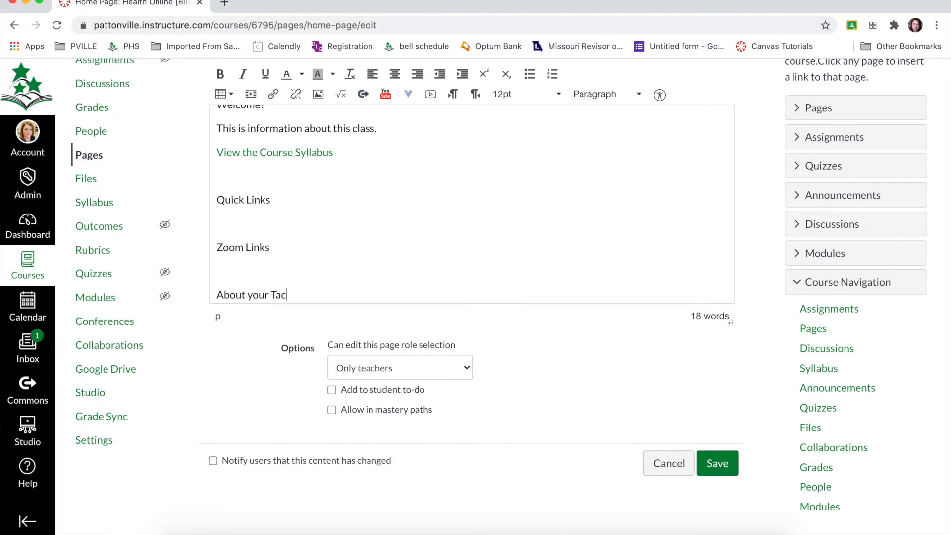
pyautogui.press('BackSpace')
pyautogui.press('BackSpace')
pyautogui.press('BackSpace')
pyautogui.press('BackSpace')
pyautogui.press('BackSpace')
pyautogui.write('eacher')
# Step: Enter the teacher's name, "Email:" and "Voicemail:" on separate lines under "About your Teacher"
pyautogui.press('Return')
pyautogui.write('Mrs. Smith')
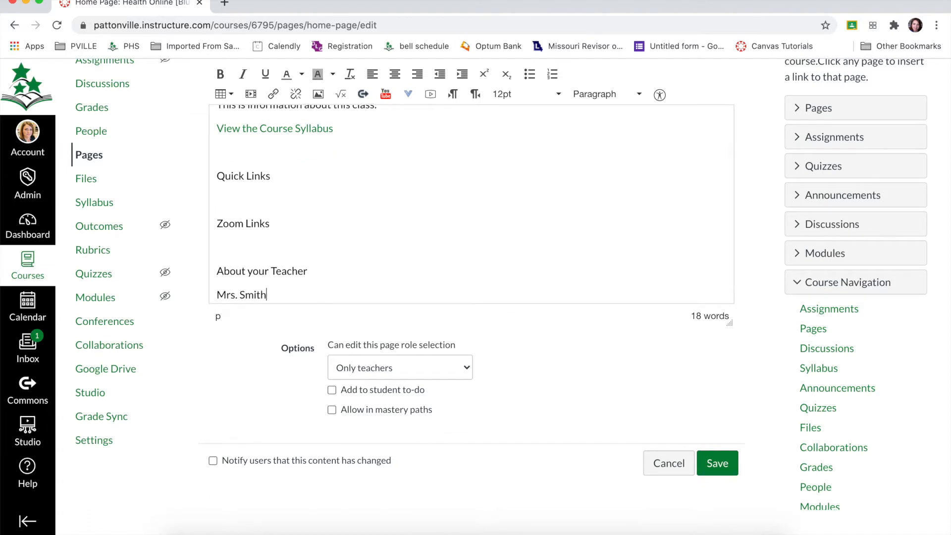
pyautogui.press('Return')
pyautogui.write('Email:')
pyautogui.press('Return')
pyautogui.write('Voicemail:')
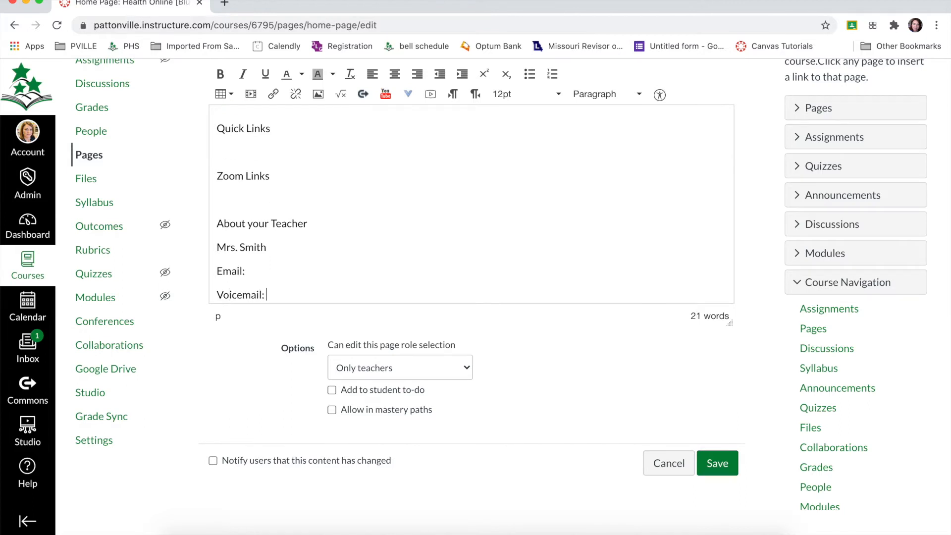
pyautogui.scroll(3, 334, 194)
pyautogui.scroll(2, 333, 193)
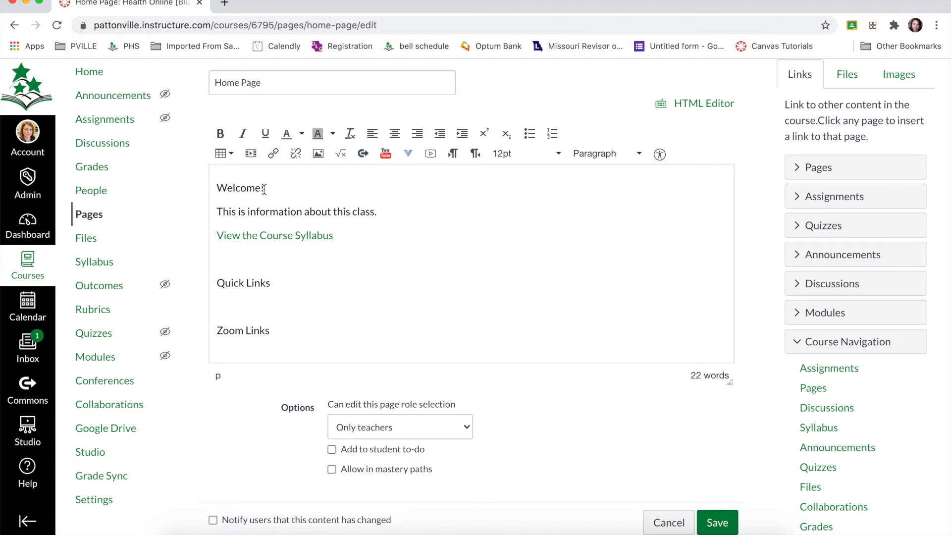
pyautogui.moveTo(265, 189); pyautogui.dragTo(218, 189)
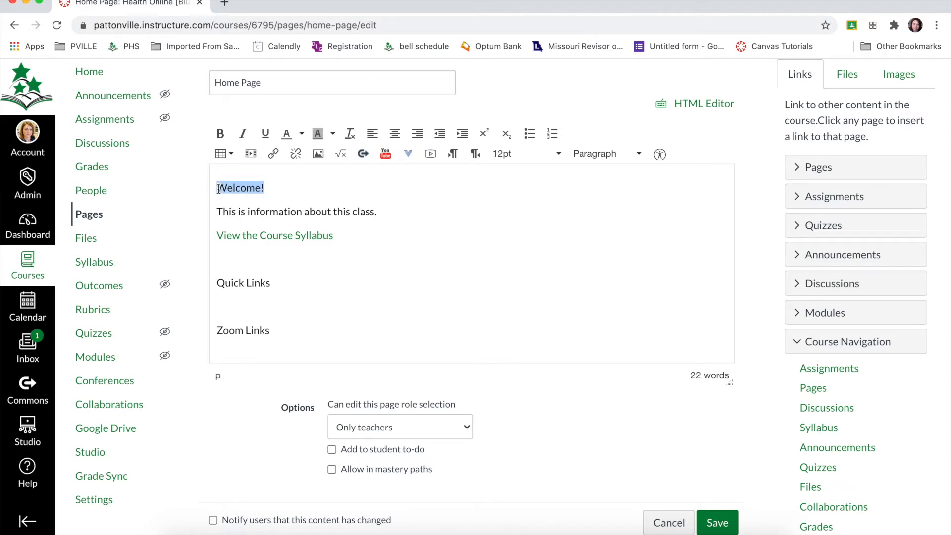
pyautogui.click(558, 155)
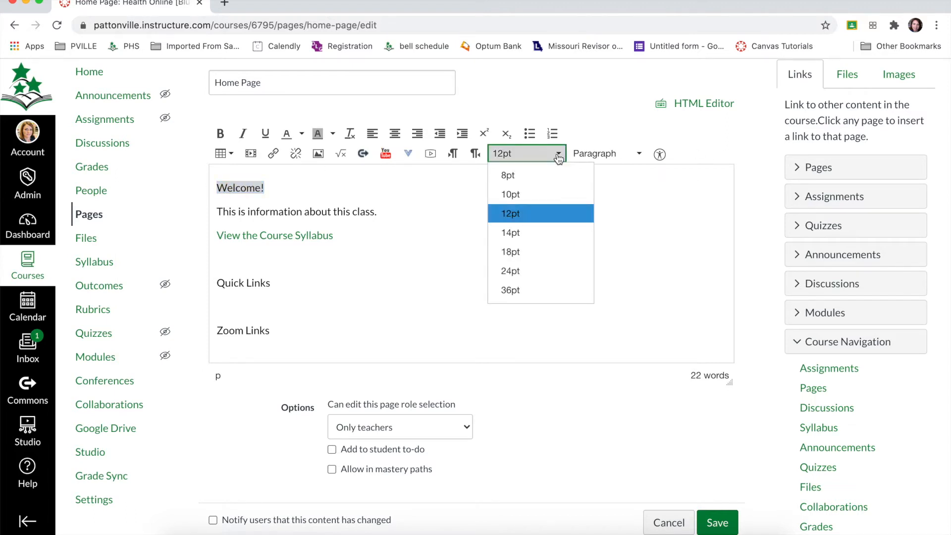
pyautogui.click(637, 323)
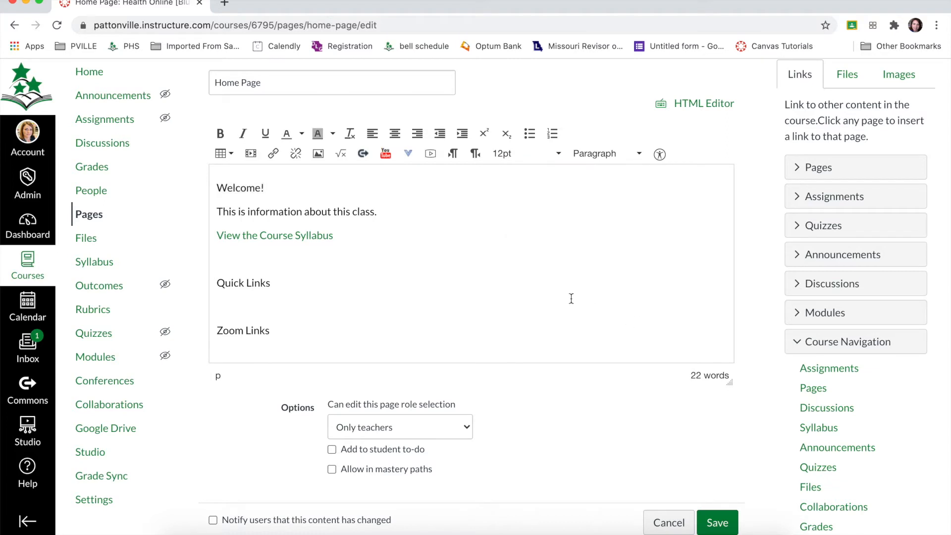
# Step: Format the "Welcome!" line as Header 3
pyautogui.click(246, 186)
pyautogui.moveTo(263, 187); pyautogui.dragTo(212, 188)
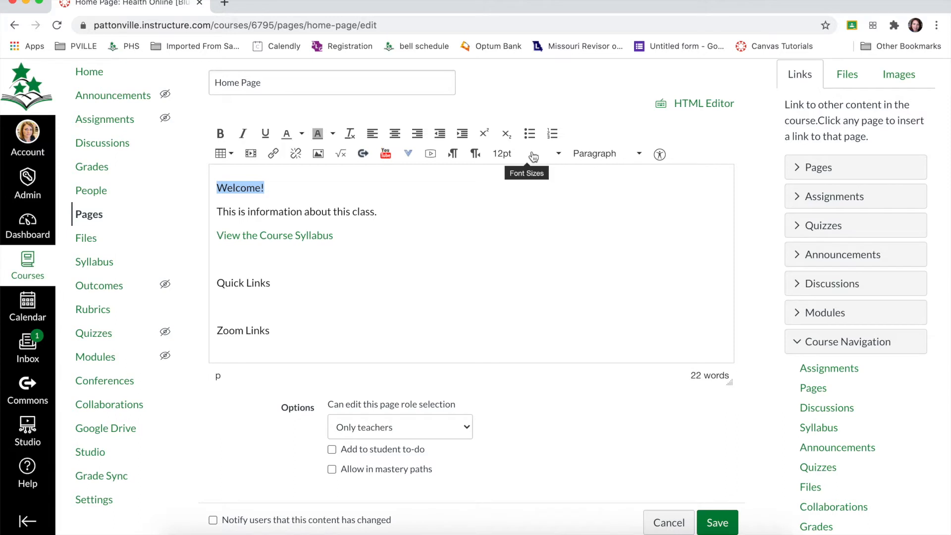
pyautogui.click(622, 158)
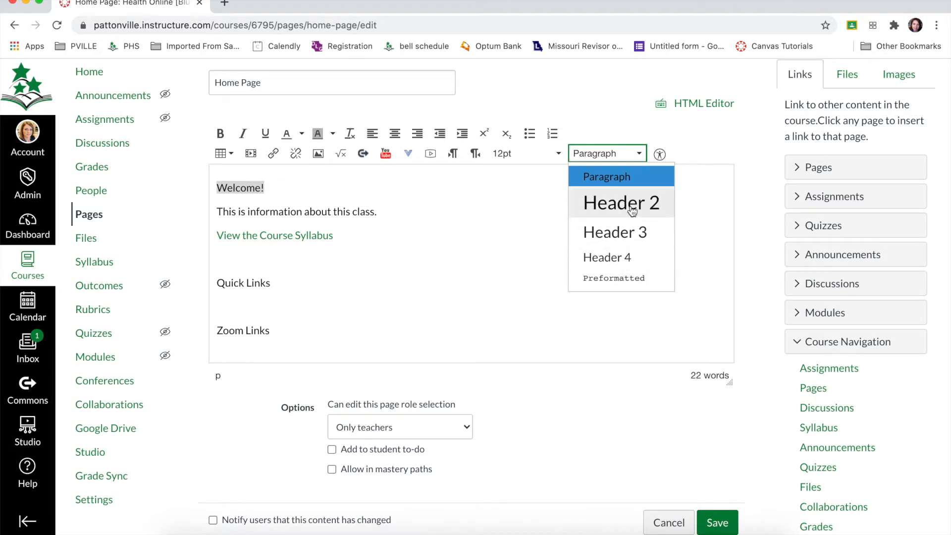
pyautogui.click(643, 238)
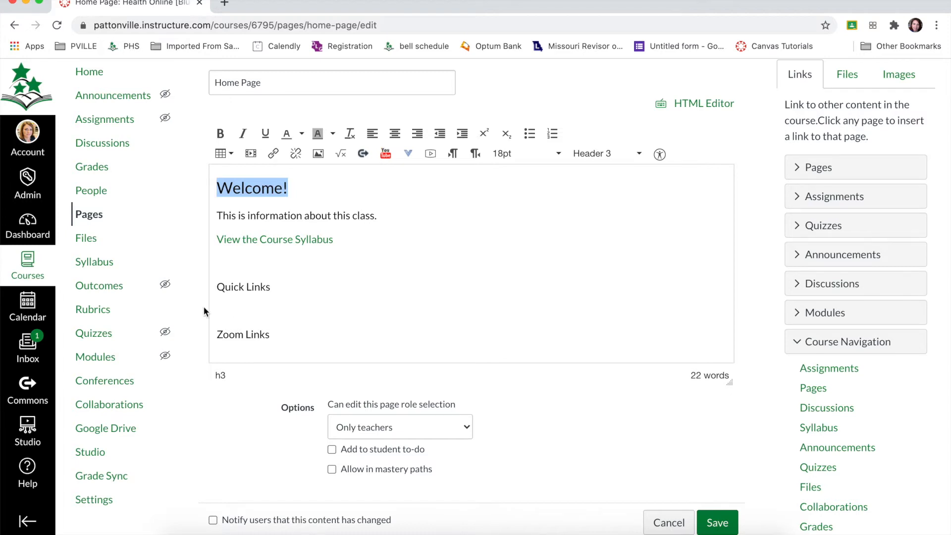
# Step: Format the "Quick Links" and "Zoom Links" lines as Header 3
pyautogui.tripleClick(233, 288)
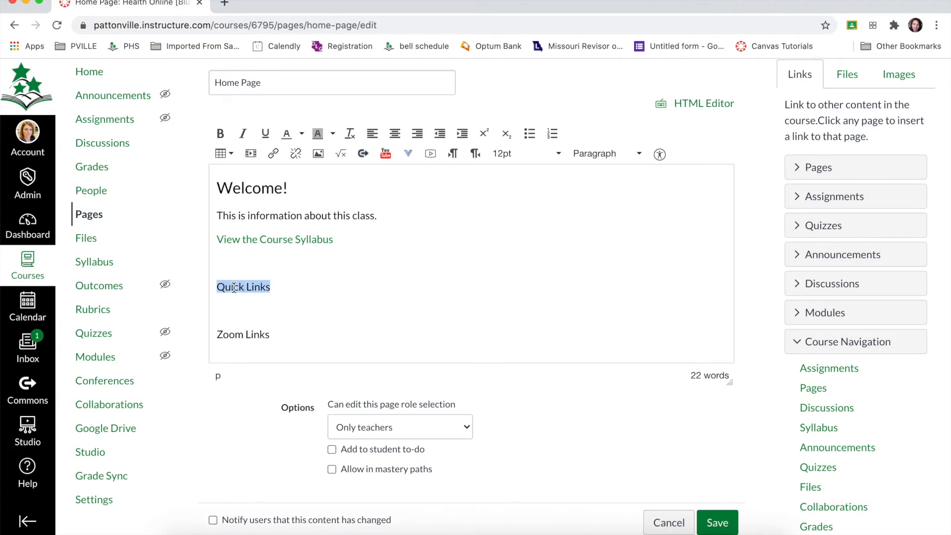
pyautogui.click(599, 153)
pyautogui.click(596, 230)
pyautogui.tripleClick(226, 343)
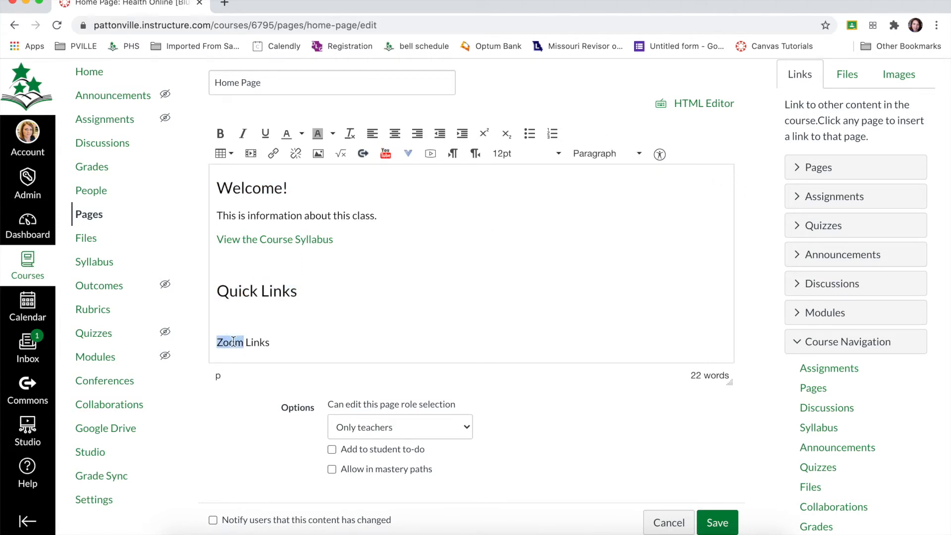
pyautogui.click(605, 154)
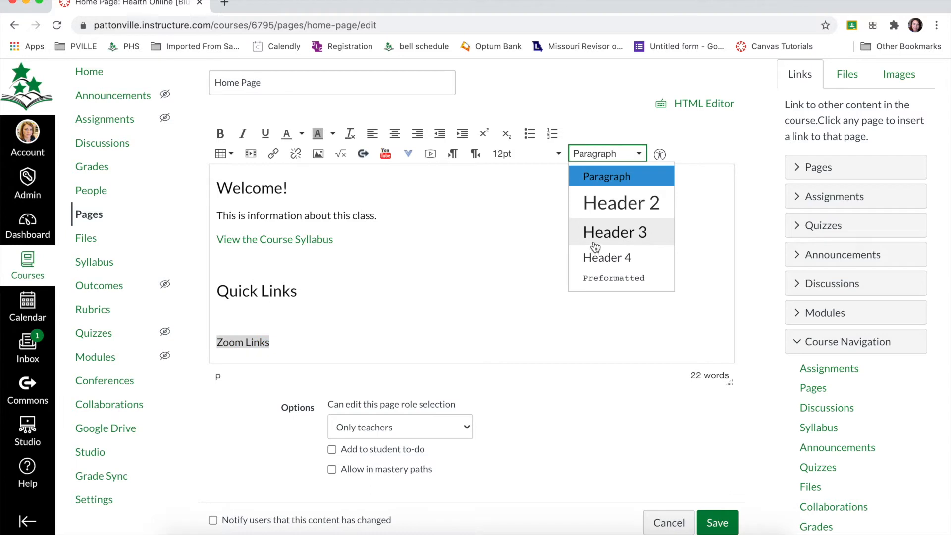
pyautogui.click(593, 242)
# Step: Format the "About your Teacher" line as Header 3
pyautogui.scroll(-3, 370, 318)
pyautogui.tripleClick(292, 277)
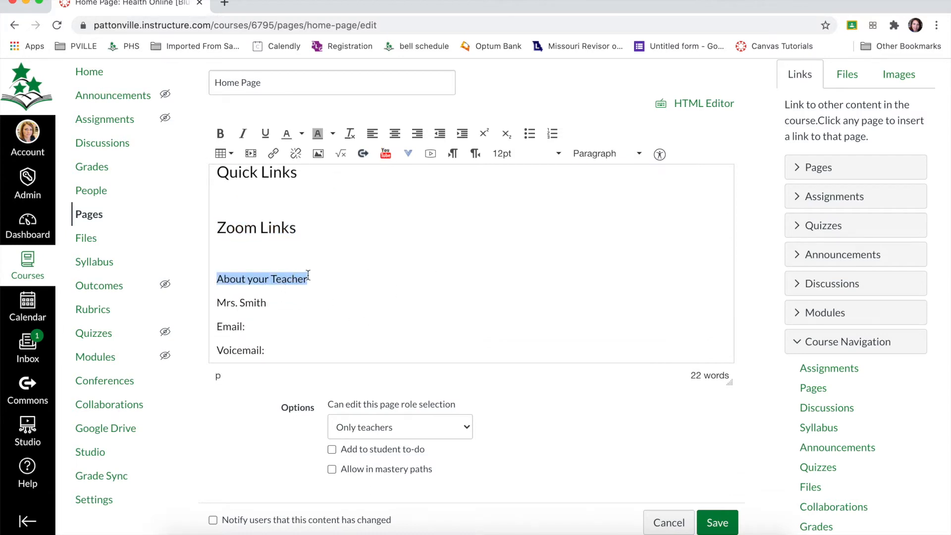
pyautogui.click(605, 155)
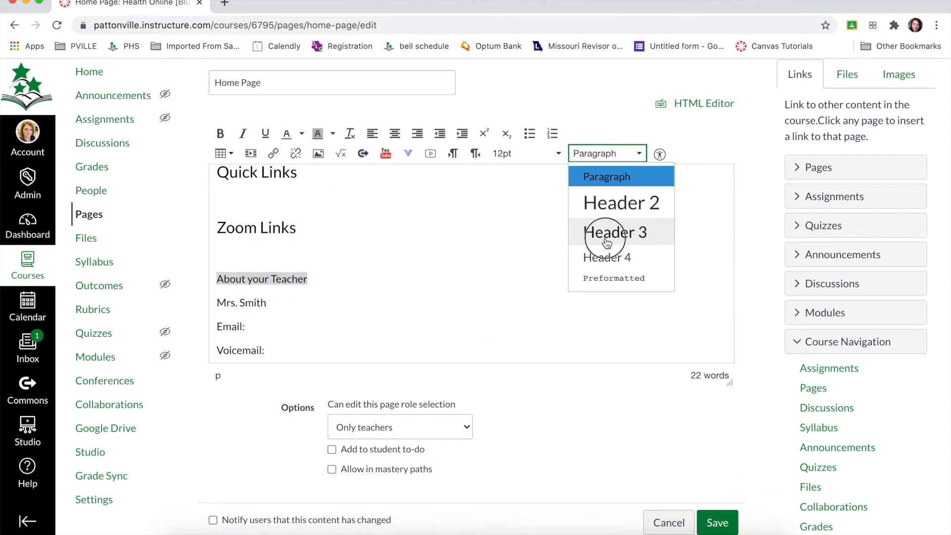
pyautogui.click(606, 241)
pyautogui.click(408, 295)
# Step: Enter "1st Hour" and "3rd Hour" on separate lines under the "Zoom Links" heading
pyautogui.scroll(3, 408, 295)
pyautogui.scroll(1, 408, 295)
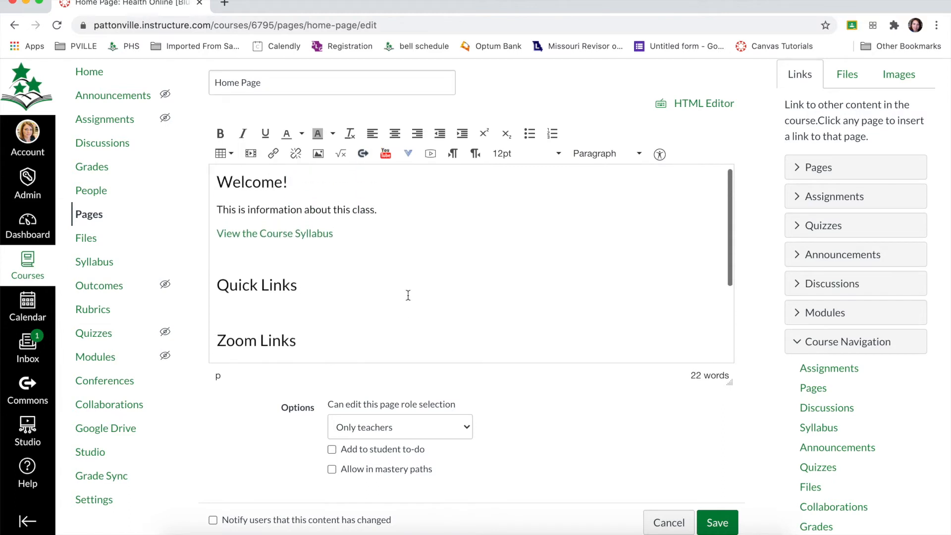
pyautogui.click(276, 308)
pyautogui.scroll(-3, 277, 297)
pyautogui.click(278, 283)
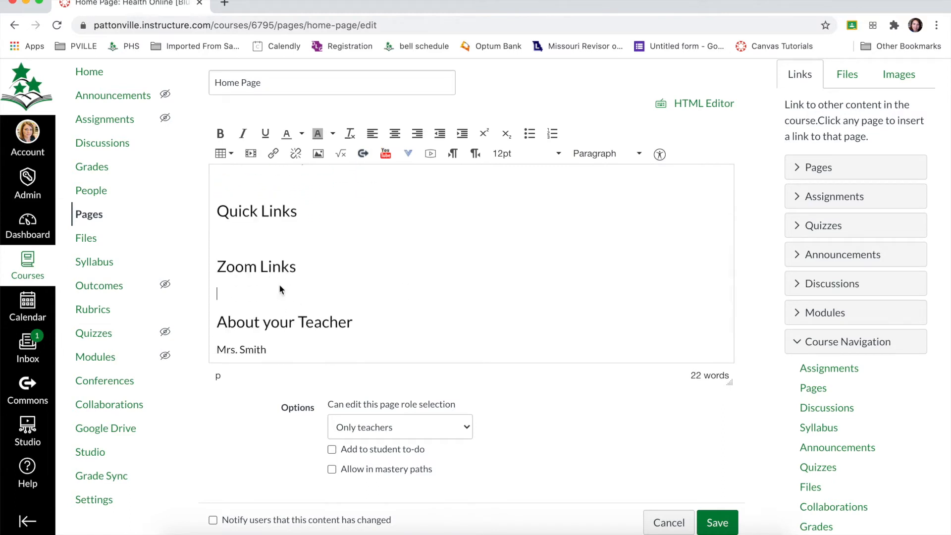
pyautogui.write('1st Hour')
pyautogui.press('Return')
pyautogui.write('3rd Hour')
# Step: Turn the "1st Hour" and "3rd Hour" lines into a bulleted list and start a new line after them
pyautogui.moveTo(260, 318); pyautogui.dragTo(214, 292)
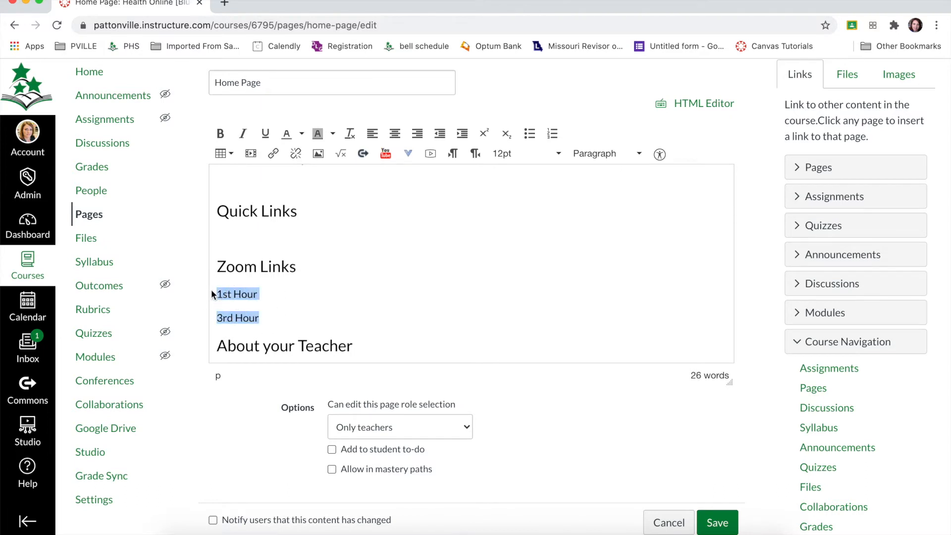
pyautogui.click(538, 137)
pyautogui.click(314, 307)
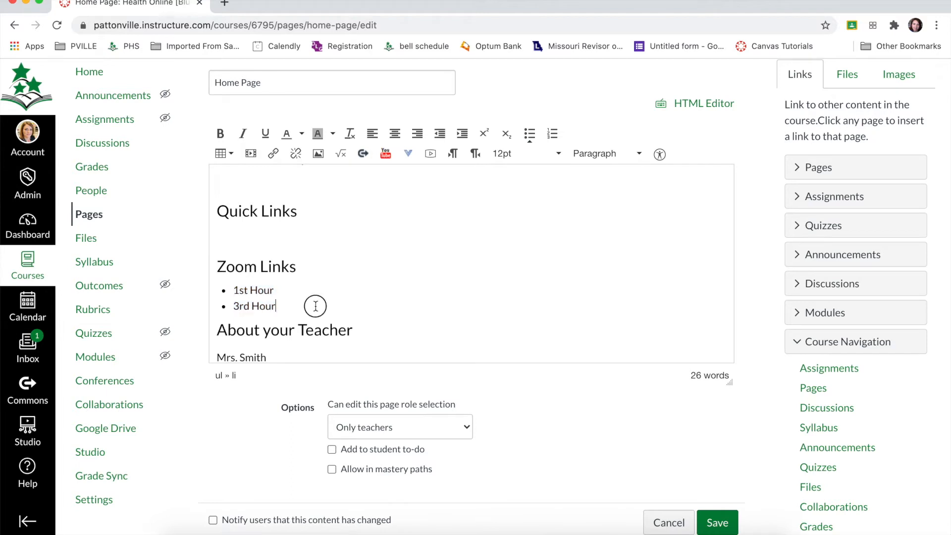
pyautogui.press('Return')
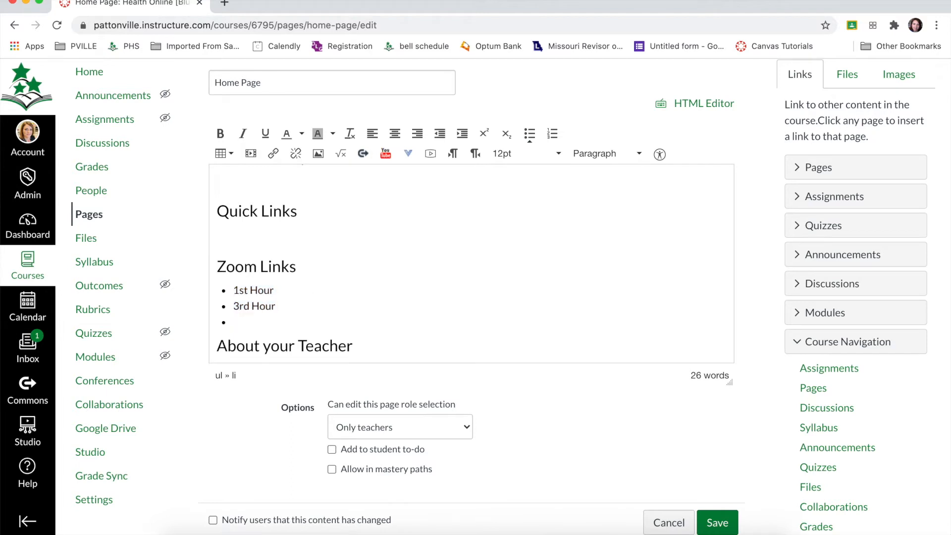
# Step: Remove the bullet from the empty line below "3rd Hour" so that it becomes a plain paragraph
pyautogui.click(535, 135)
pyautogui.scroll(-2, 322, 288)
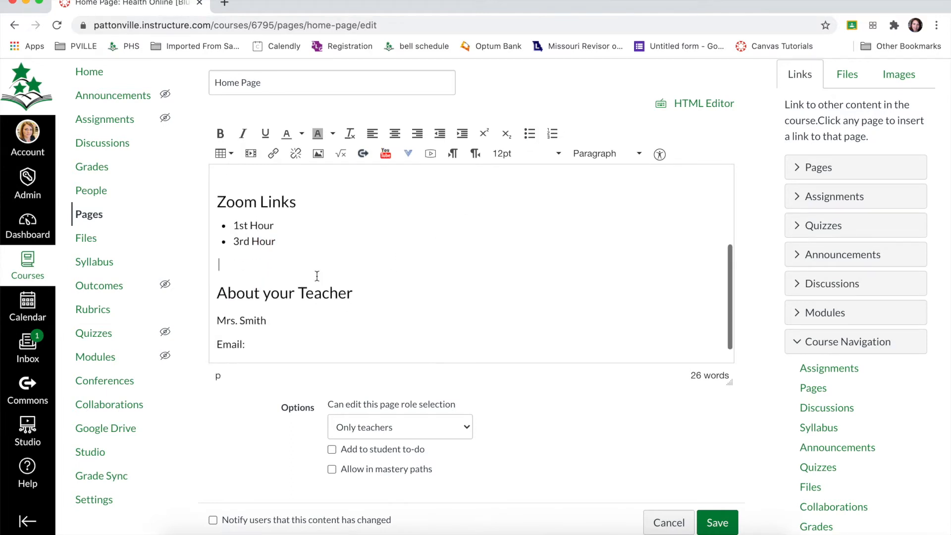
pyautogui.click(262, 225)
pyautogui.moveTo(262, 225); pyautogui.dragTo(232, 226)
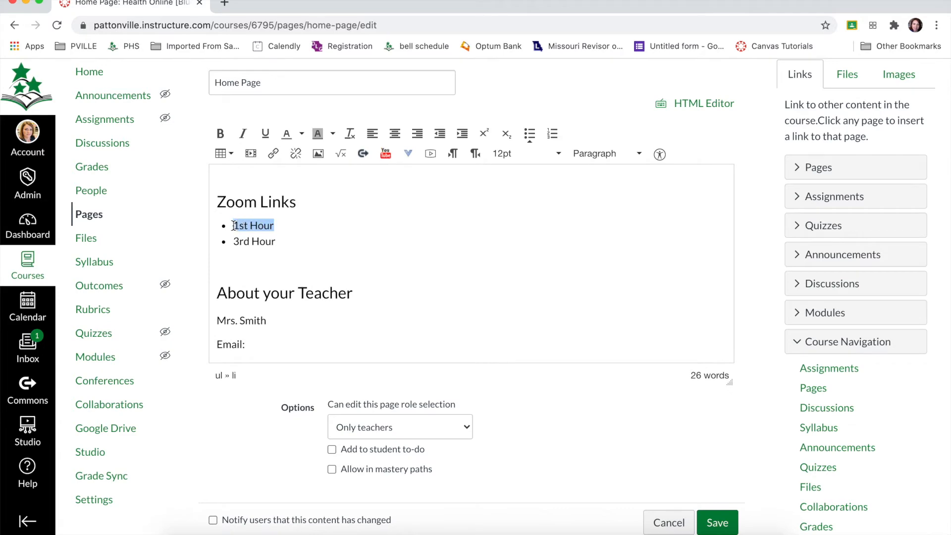
pyautogui.click(274, 155)
pyautogui.click(386, 335)
pyautogui.click(601, 244)
pyautogui.click(455, 272)
pyautogui.scroll(3, 437, 269)
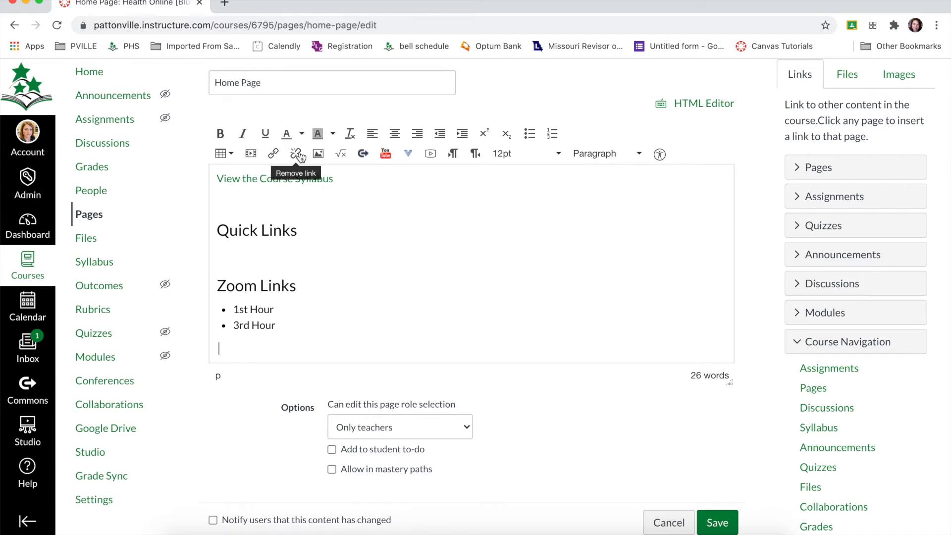
pyautogui.click(271, 241)
pyautogui.scroll(-3, 272, 241)
pyautogui.scroll(5, 272, 242)
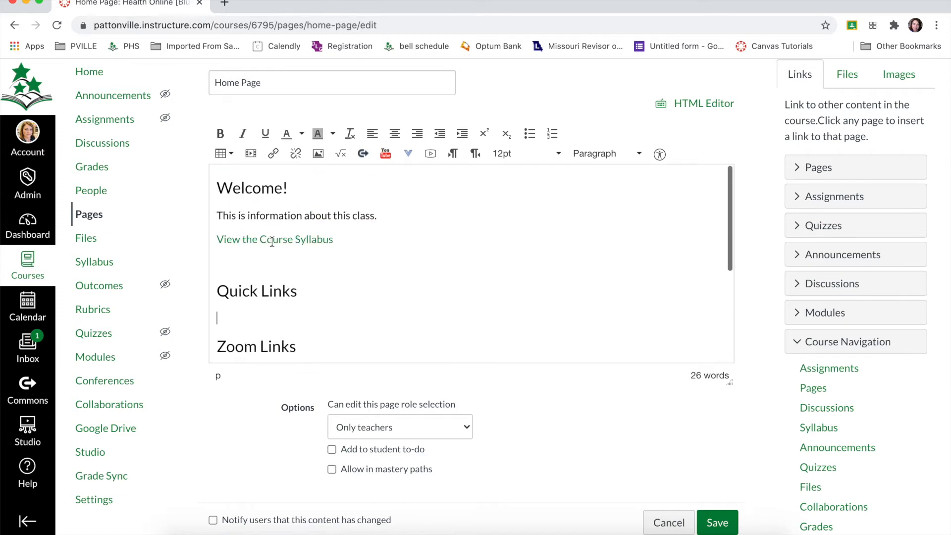
# Step: Replace the "Welcome!" heading text with the course image Banner_welcome_chevron_greengray.jpeg
pyautogui.click(896, 74)
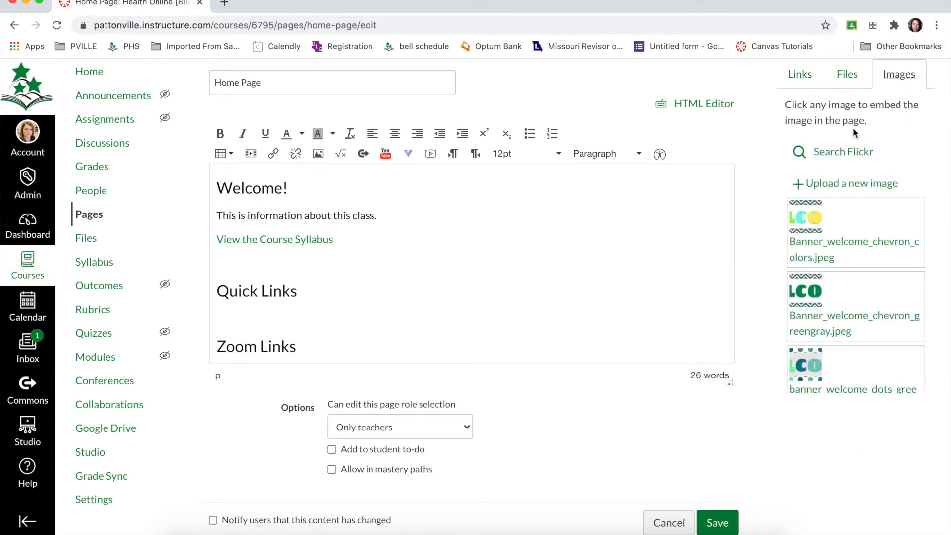
pyautogui.moveTo(292, 192); pyautogui.dragTo(218, 189)
pyautogui.click(219, 188)
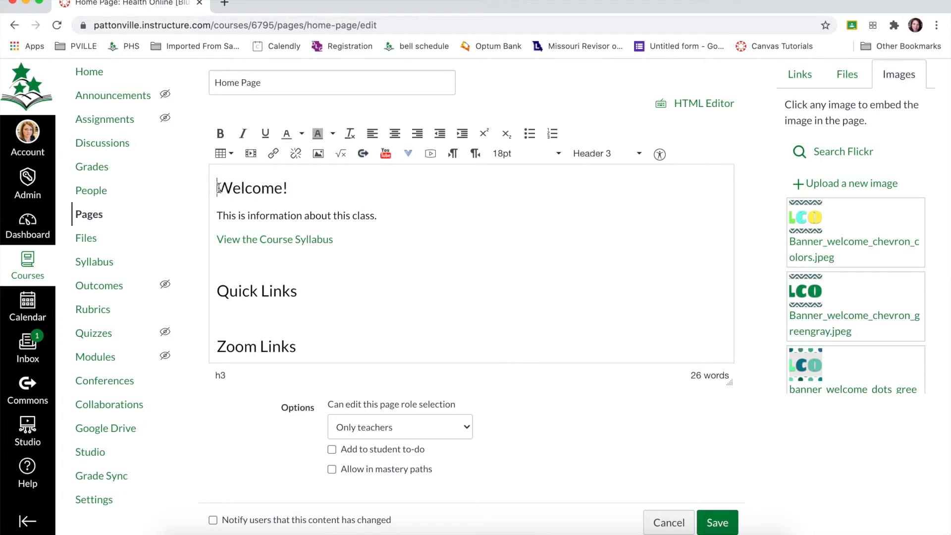
pyautogui.doubleClick(254, 189)
pyautogui.press('BackSpace')
pyautogui.moveTo(273, 192); pyautogui.dragTo(194, 188)
pyautogui.press('BackSpace')
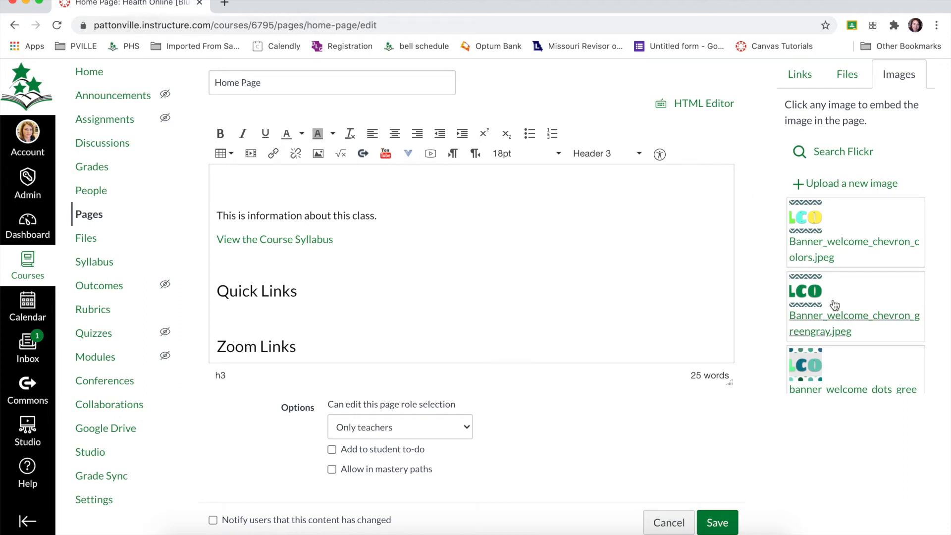
pyautogui.scroll(-2, 834, 305)
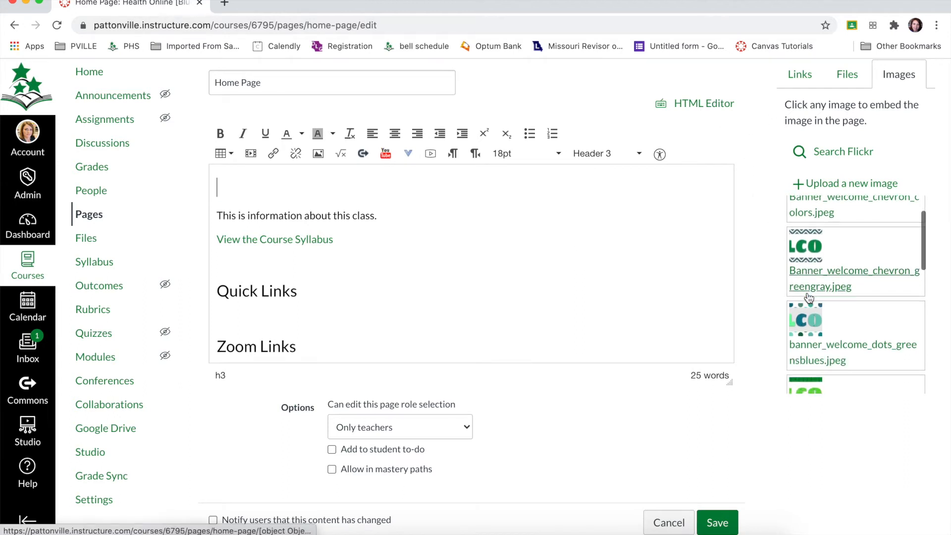
pyautogui.click(840, 276)
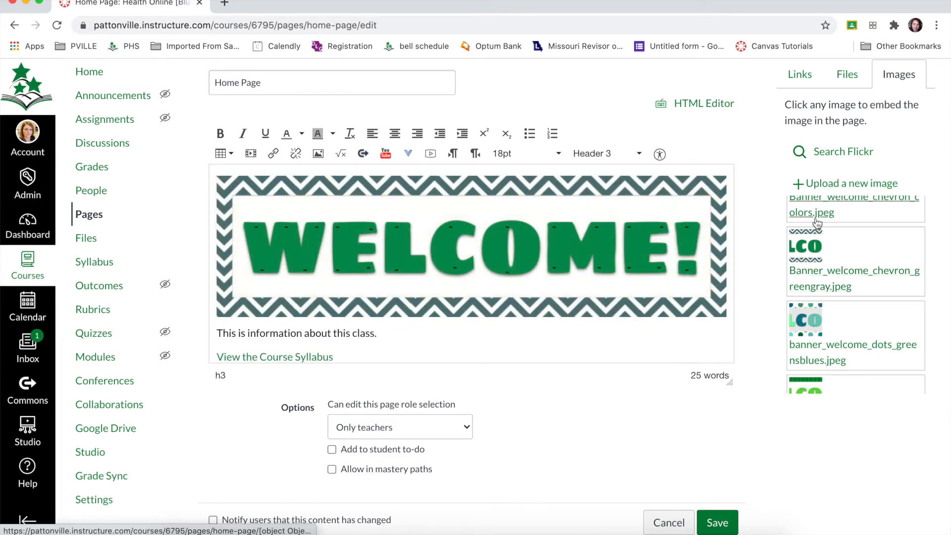
# Step: Show the form for uploading a new image and look over the page with its embedded welcome banner
pyautogui.click(822, 183)
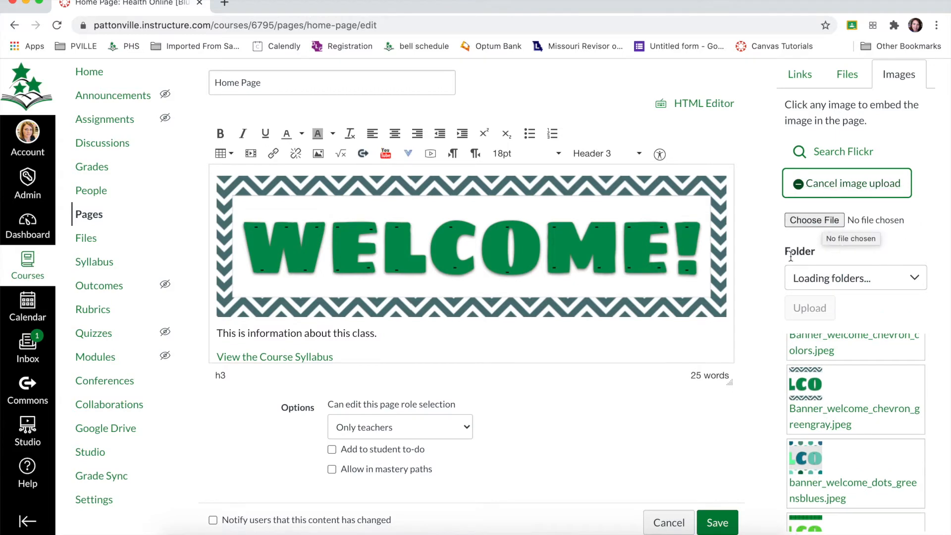
pyautogui.click(655, 330)
pyautogui.scroll(-2, 655, 329)
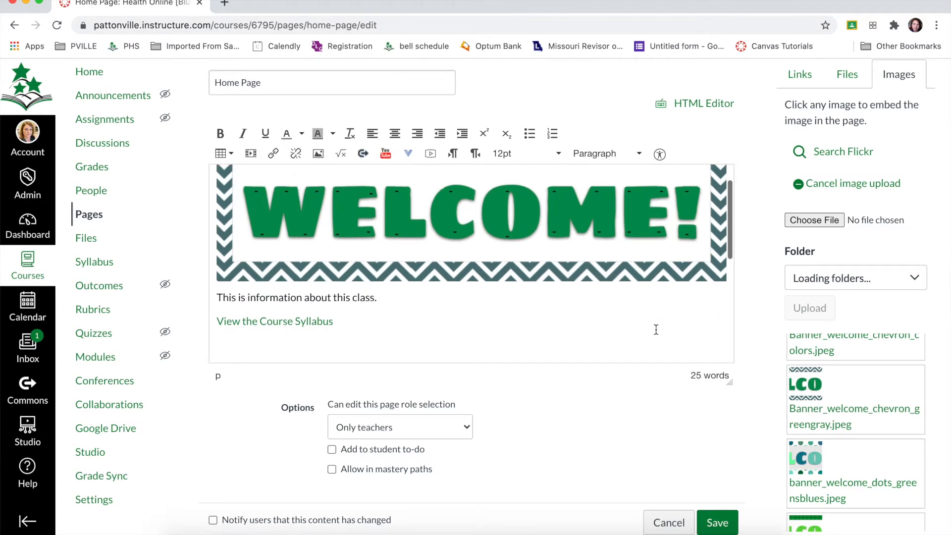
pyautogui.scroll(2, 655, 330)
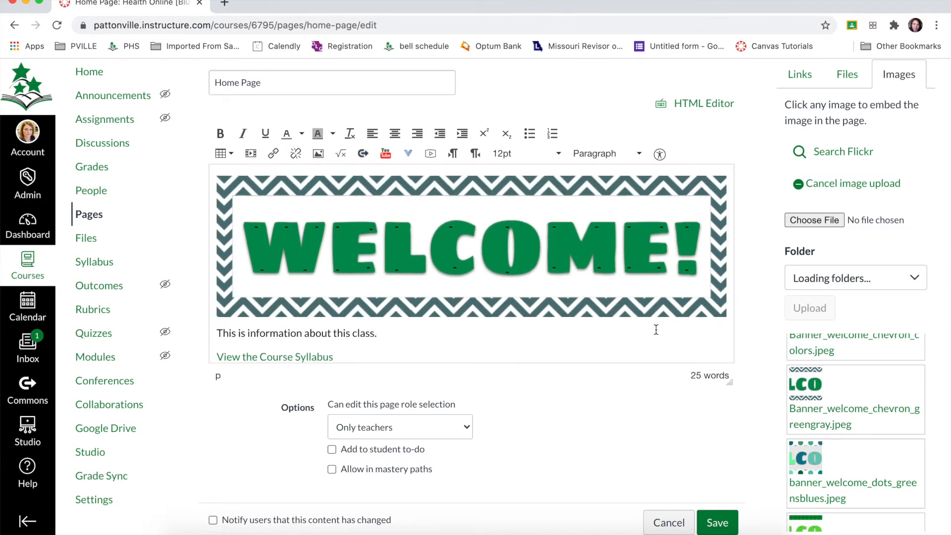
# Step: Switch the page to its HTML source and find the image tag of the welcome banner
pyautogui.click(649, 268)
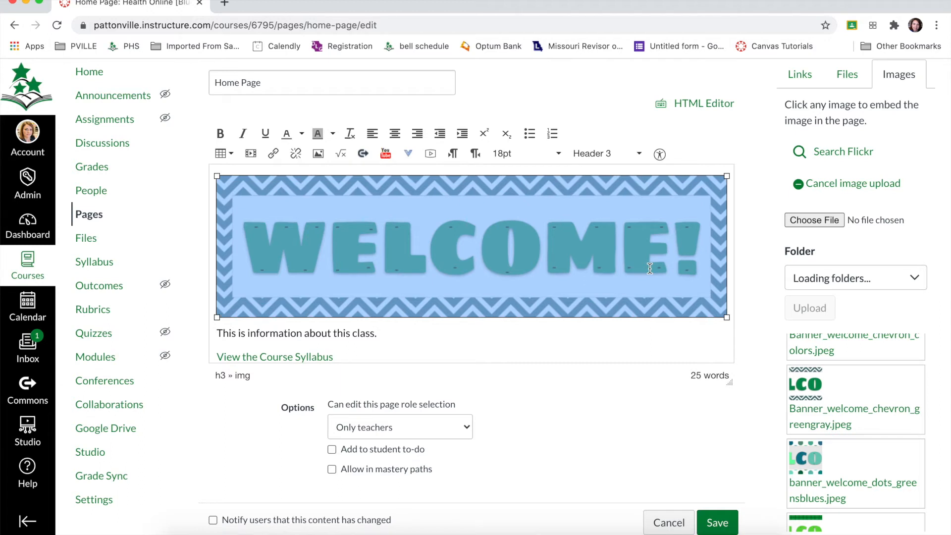
pyautogui.click(688, 111)
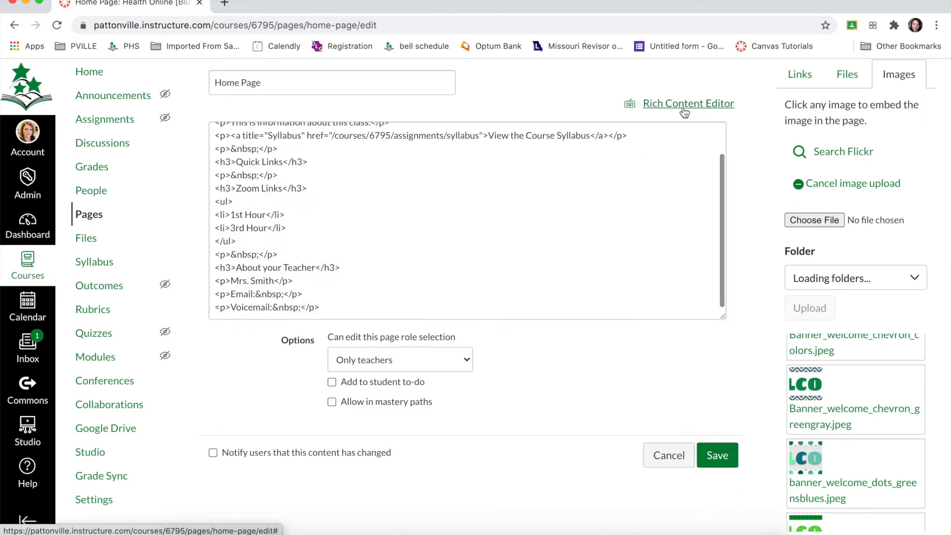
pyautogui.scroll(3, 467, 176)
pyautogui.scroll(1, 467, 177)
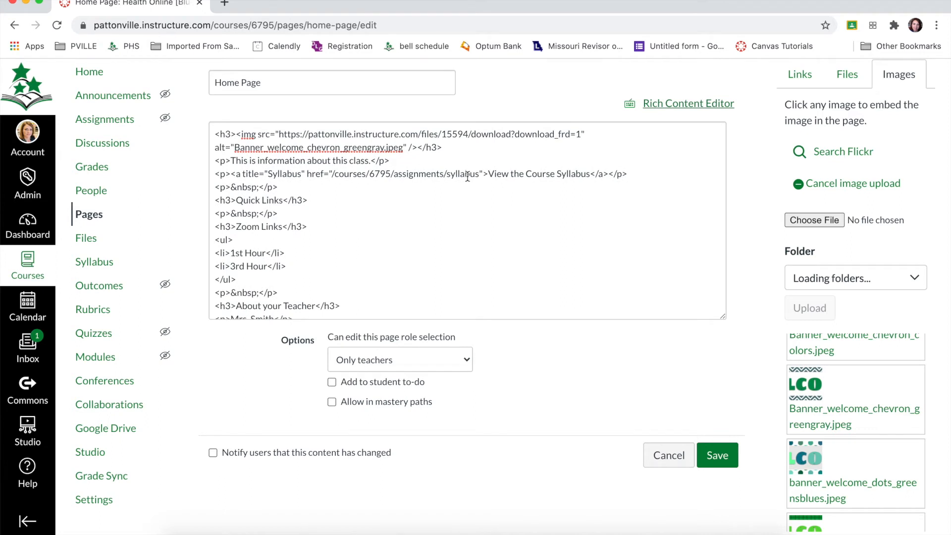
pyautogui.moveTo(442, 147); pyautogui.dragTo(213, 129)
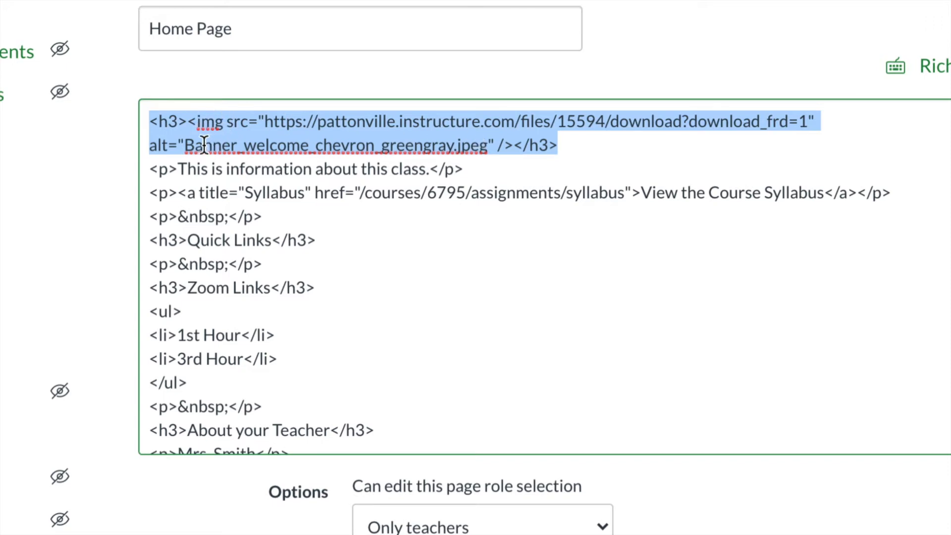
pyautogui.click(497, 145)
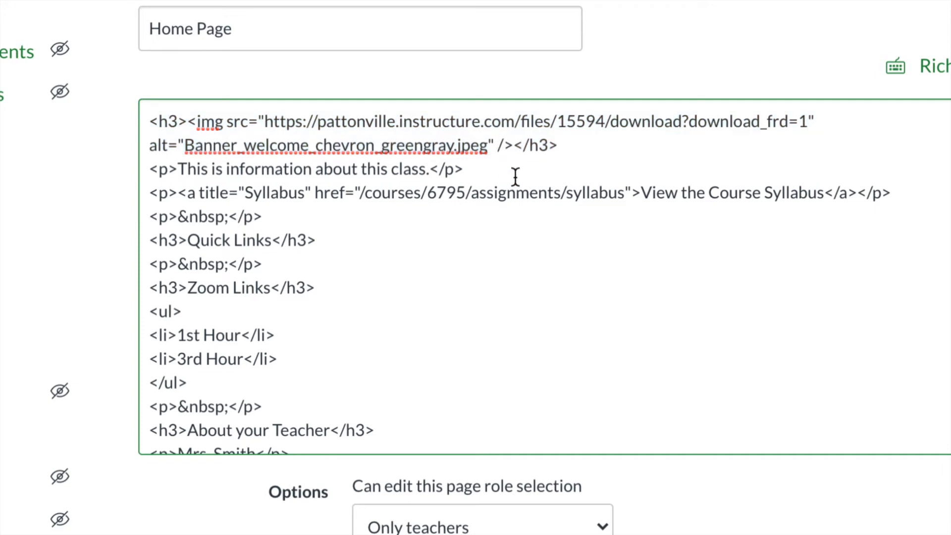
pyautogui.moveTo(258, 121); pyautogui.dragTo(493, 141)
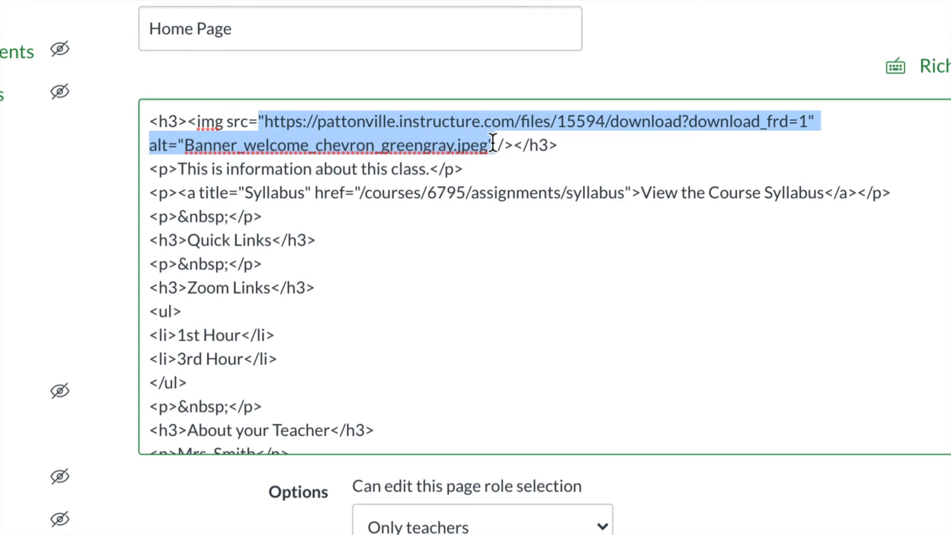
# Step: Add width="100%" after the alt attribute in the banner's image tag and return to the rich content view
pyautogui.click(493, 144)
pyautogui.write('we')
pyautogui.press('BackSpace')
pyautogui.write('idth="100%"')
pyautogui.click(501, 148)
pyautogui.moveTo(501, 149); pyautogui.dragTo(605, 147)
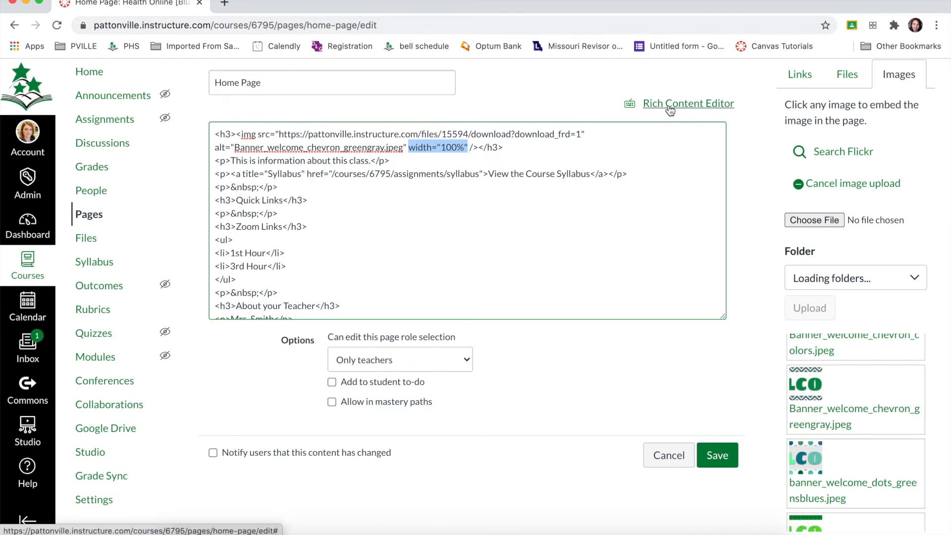
pyautogui.click(670, 106)
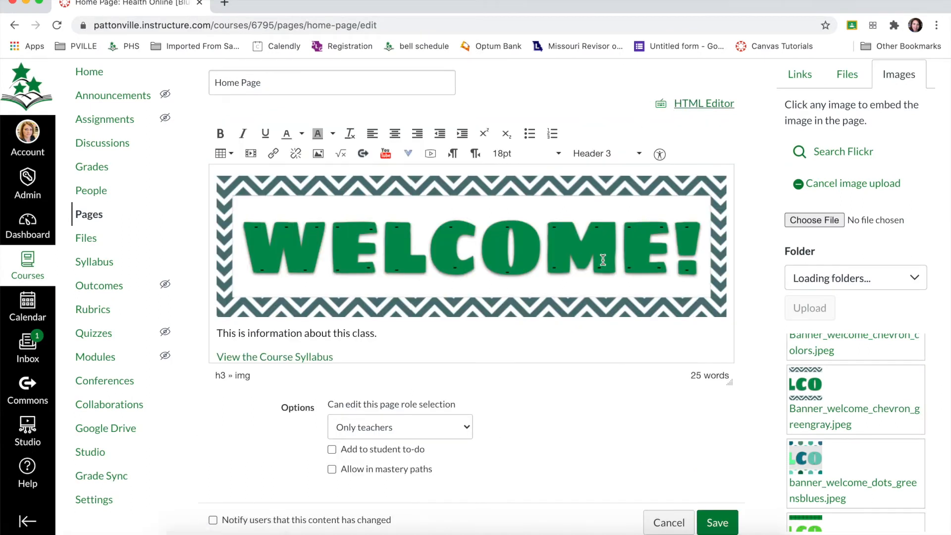
# Step: Delete the "Quick Links" heading text below the syllabus link, leaving its line empty
pyautogui.scroll(-2, 603, 285)
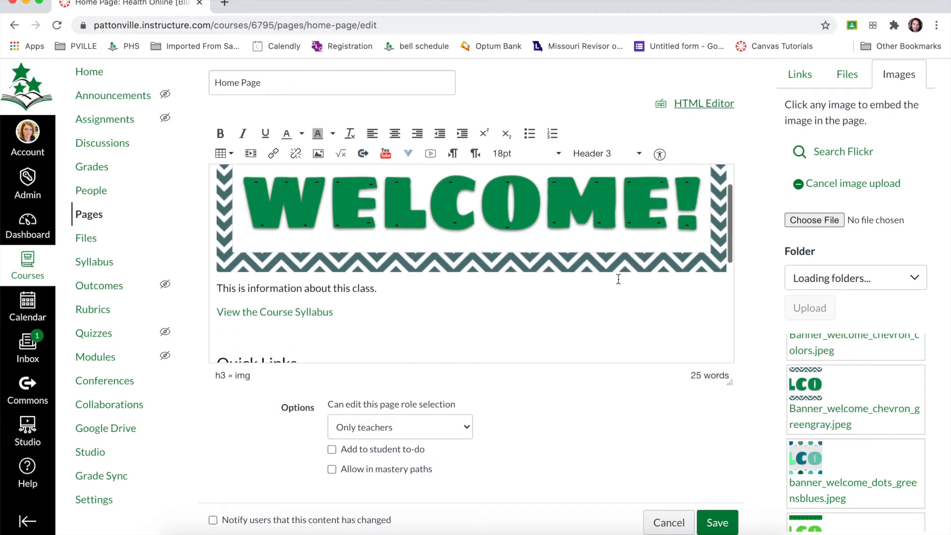
pyautogui.click(546, 298)
pyautogui.scroll(-3, 547, 298)
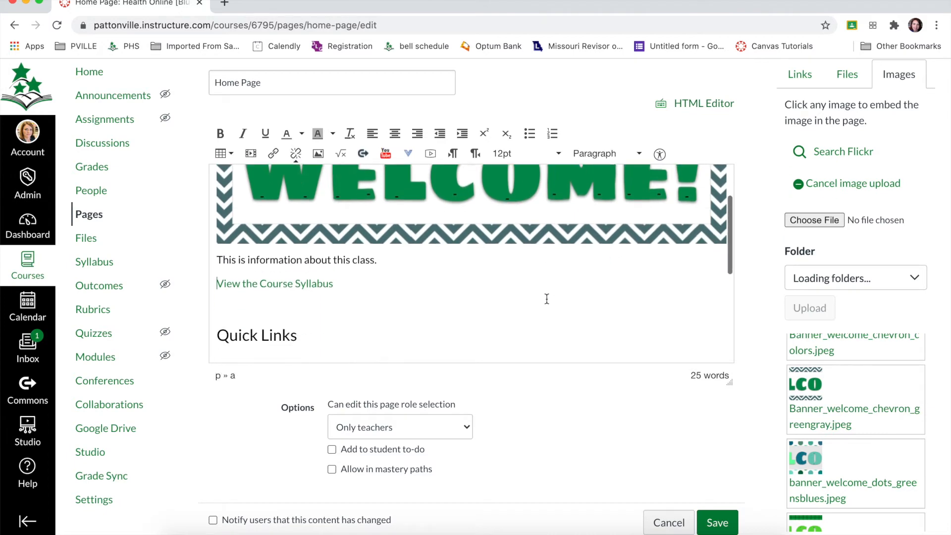
pyautogui.scroll(3, 547, 298)
pyautogui.scroll(-3, 546, 298)
pyautogui.scroll(-1, 547, 299)
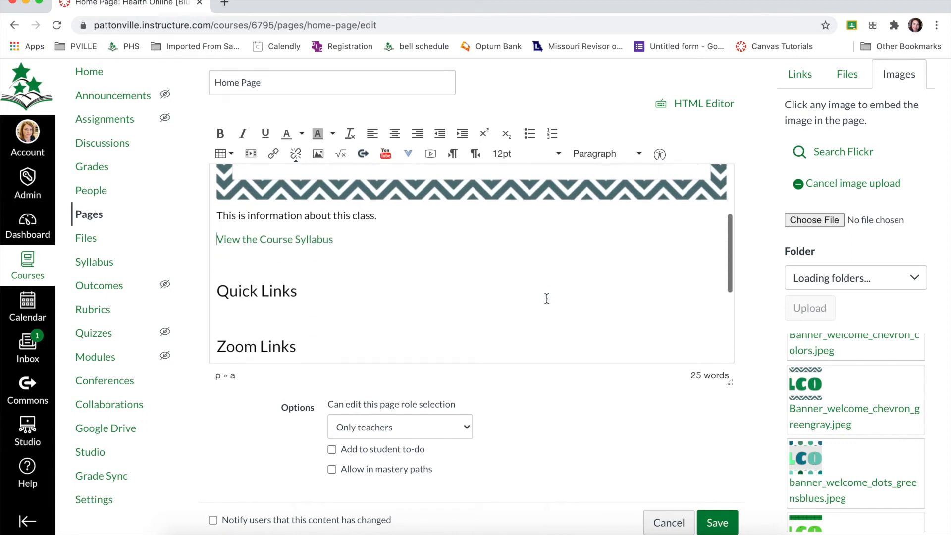
pyautogui.click(257, 293)
pyautogui.tripleClick(257, 293)
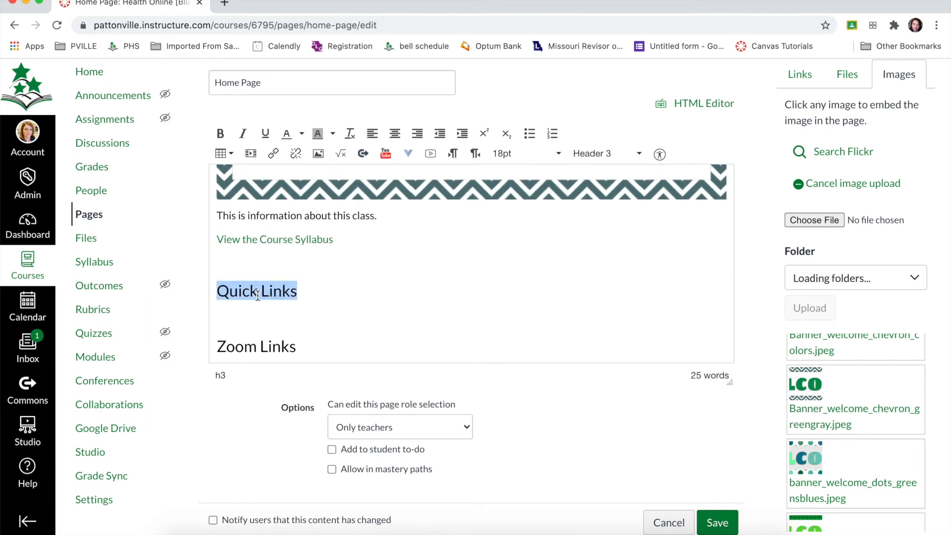
pyautogui.press('BackSpace')
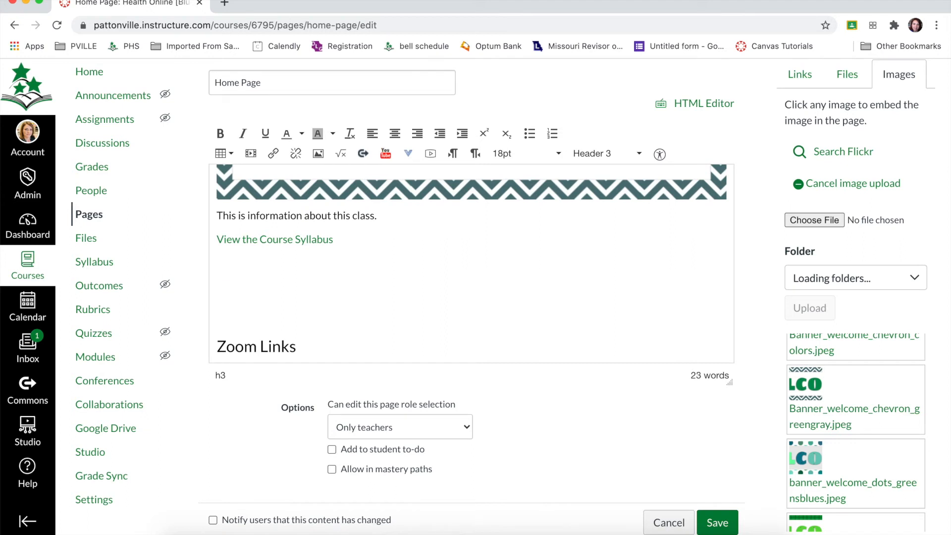
# Step: Embed the images button_modules.jpeg and button_assignments.jpeg side by side on the emptied heading line
pyautogui.scroll(-5, 836, 351)
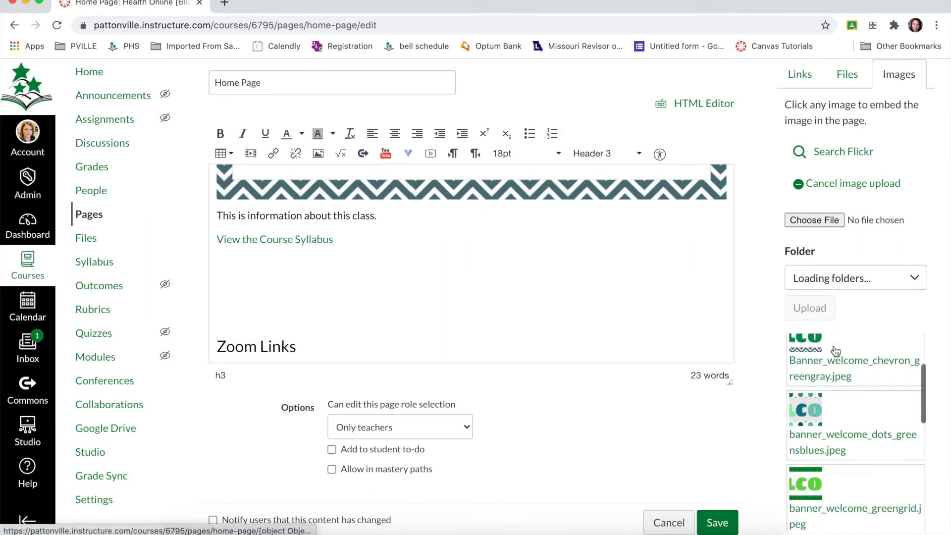
pyautogui.scroll(-2, 836, 352)
pyautogui.scroll(-2, 822, 377)
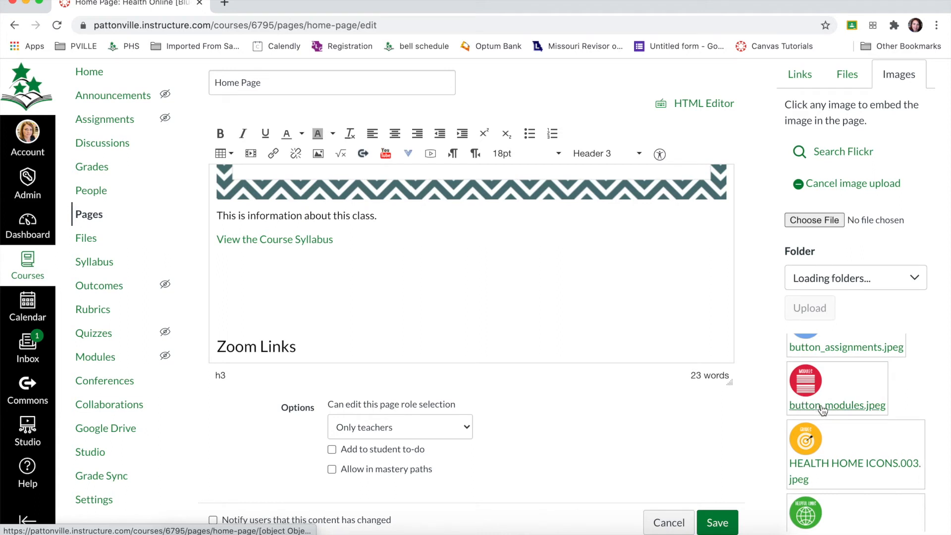
pyautogui.click(821, 410)
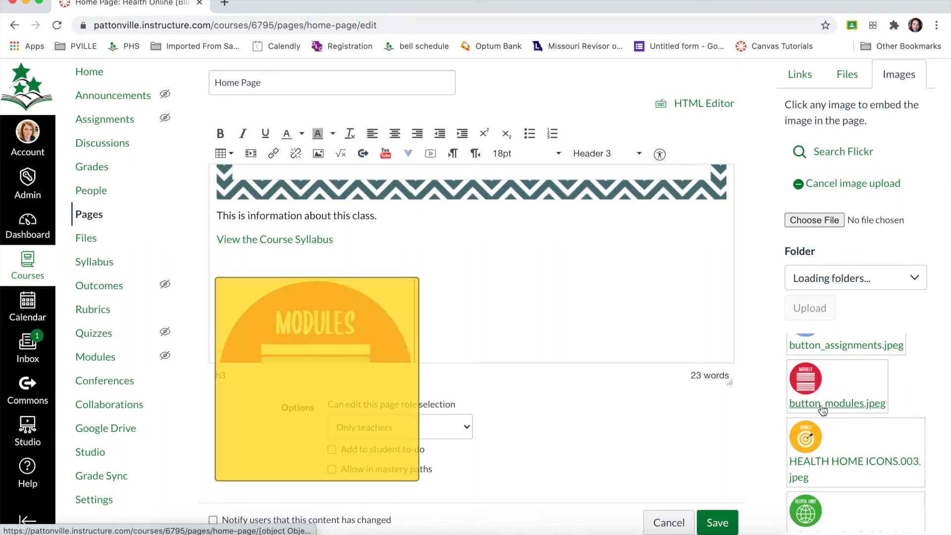
pyautogui.scroll(-1, 822, 410)
pyautogui.scroll(3, 821, 410)
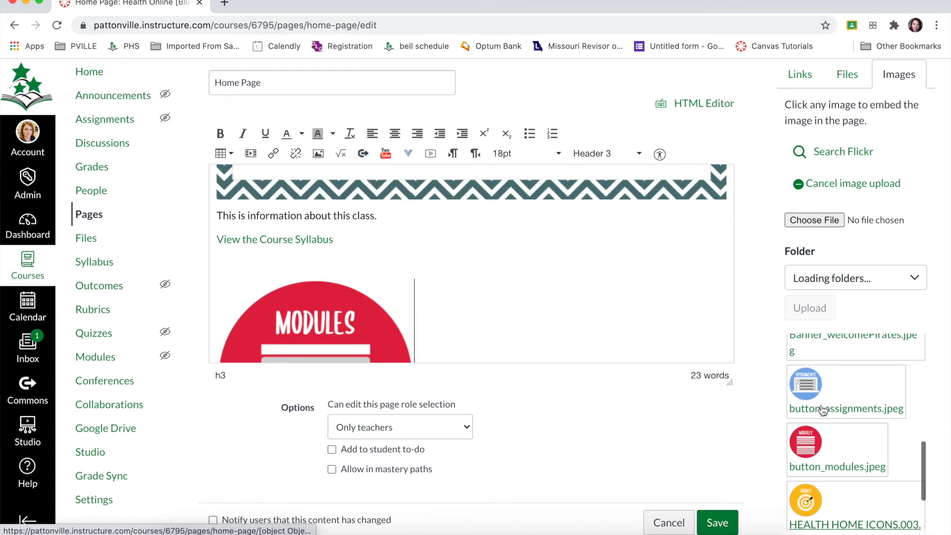
pyautogui.click(824, 408)
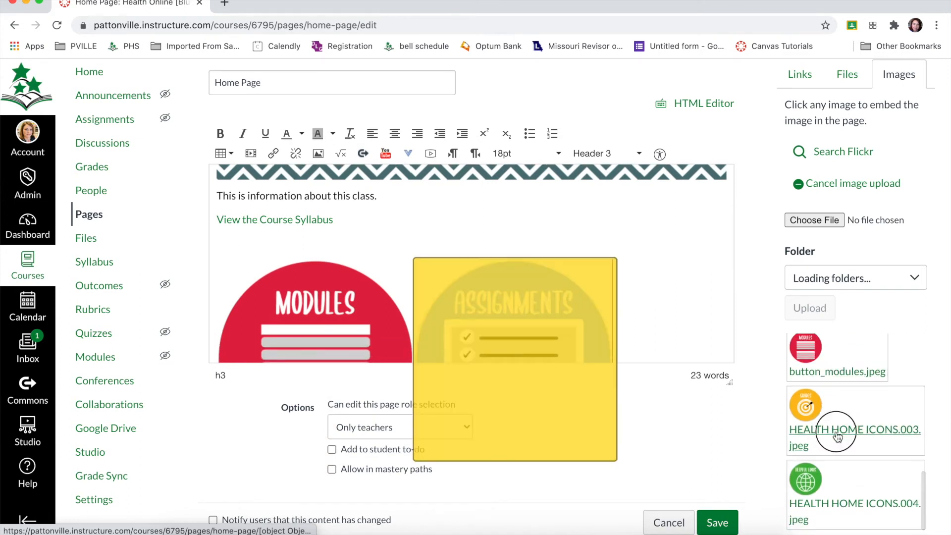
# Step: Embed the images HEALTH HOME ICONS.003.jpeg and HEALTH HOME ICONS.004.jpeg after the Assignments button
pyautogui.scroll(-1, 837, 435)
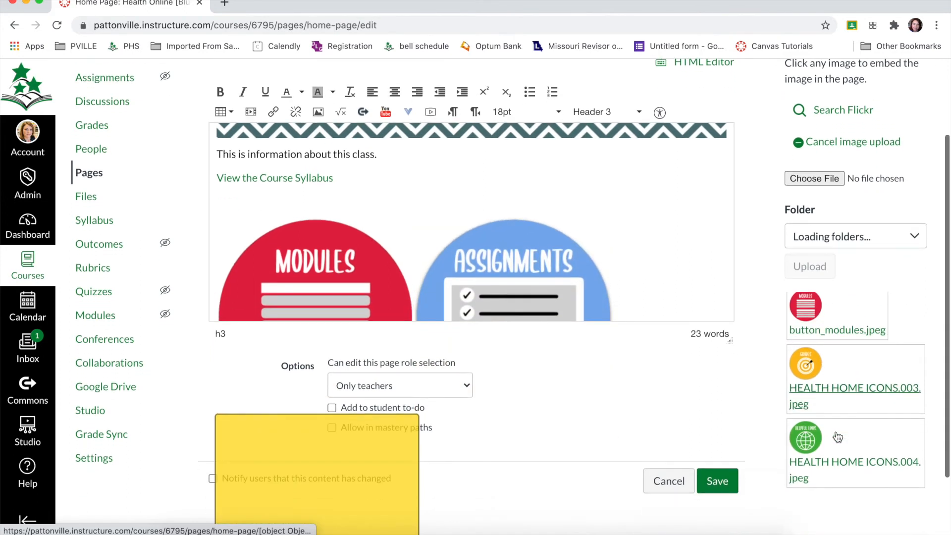
pyautogui.click(880, 468)
pyautogui.click(880, 468)
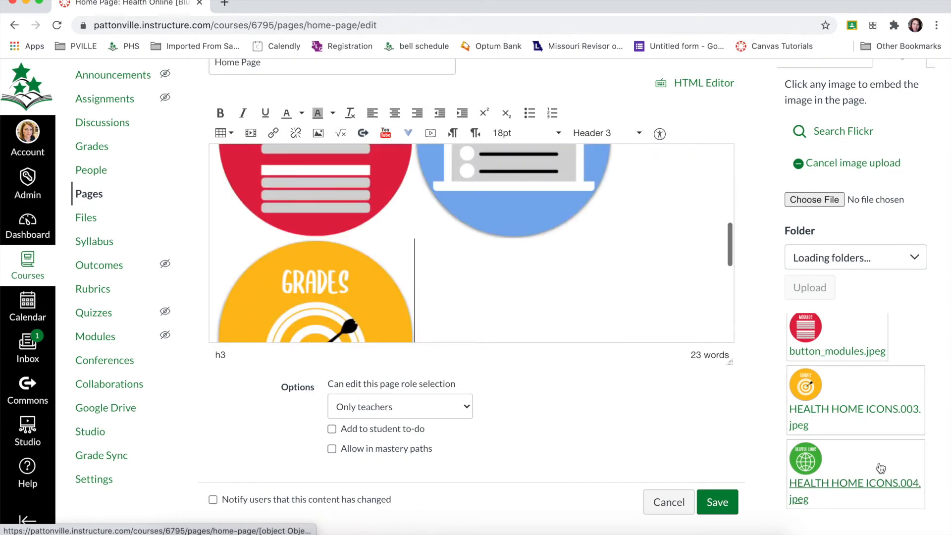
pyautogui.scroll(5, 710, 327)
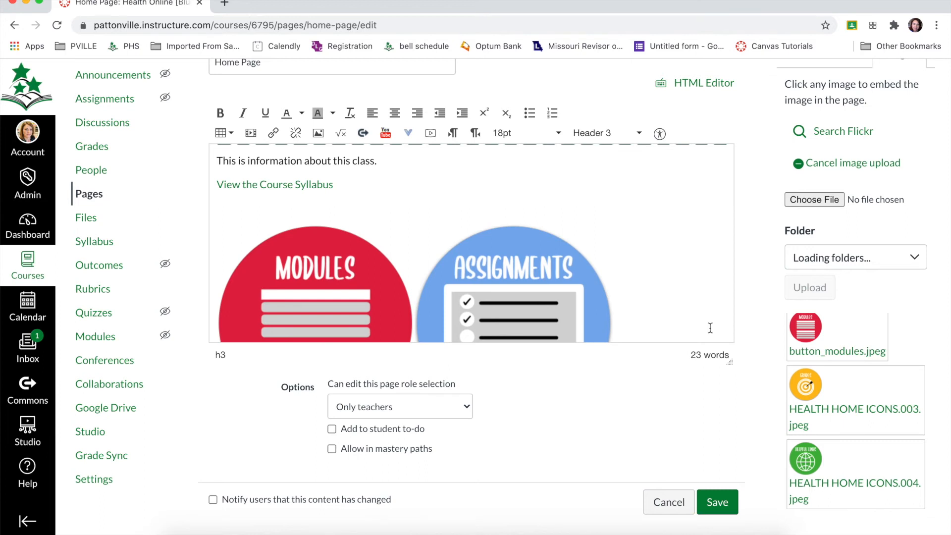
# Step: Shrink the embedded Modules button image slightly, to about 294 pixels high
pyautogui.click(298, 308)
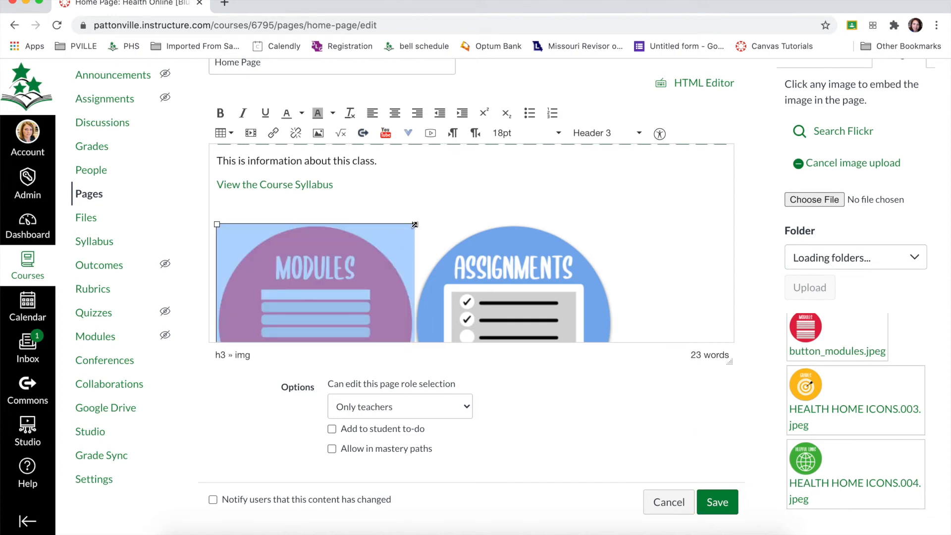
pyautogui.moveTo(414, 224)
pyautogui.mouseDown()
pyautogui.moveTo(381, 248)
pyautogui.moveTo(410, 226)
pyautogui.mouseUp()
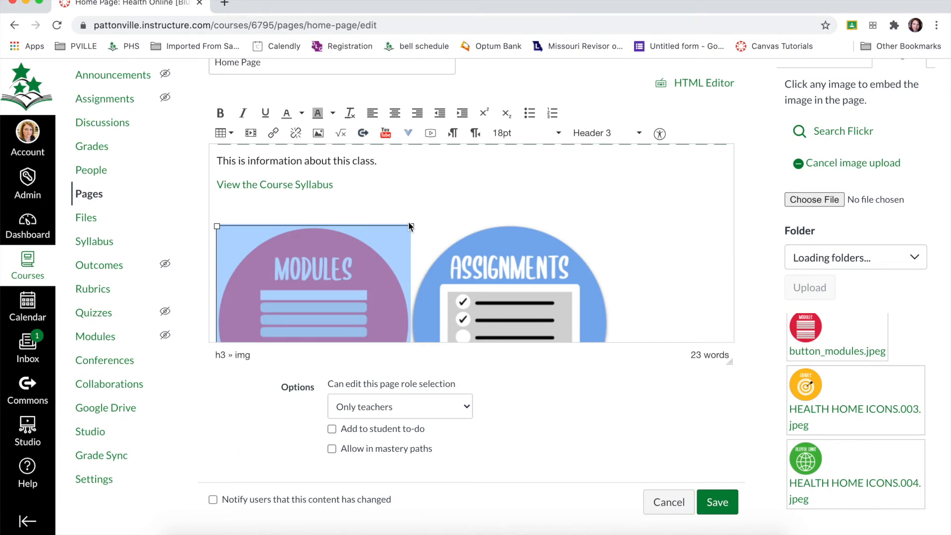
pyautogui.click(421, 207)
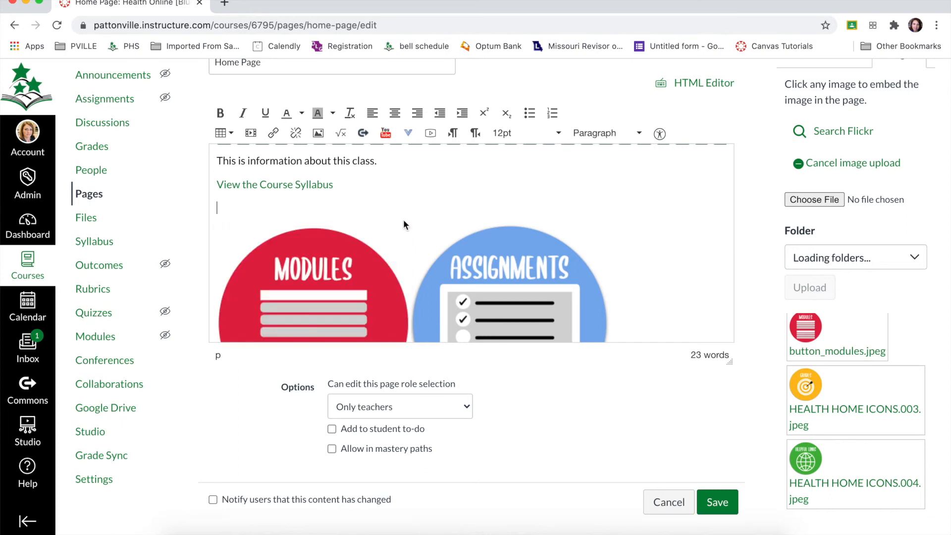
# Step: Set the Modules button image to 175 by 175 pixels with the alt text "Modules"
pyautogui.click(346, 277)
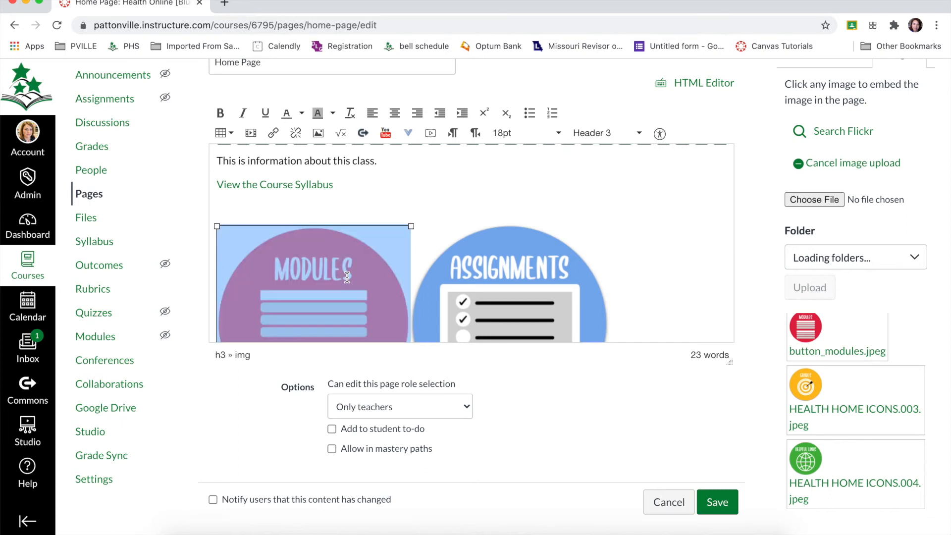
pyautogui.click(319, 134)
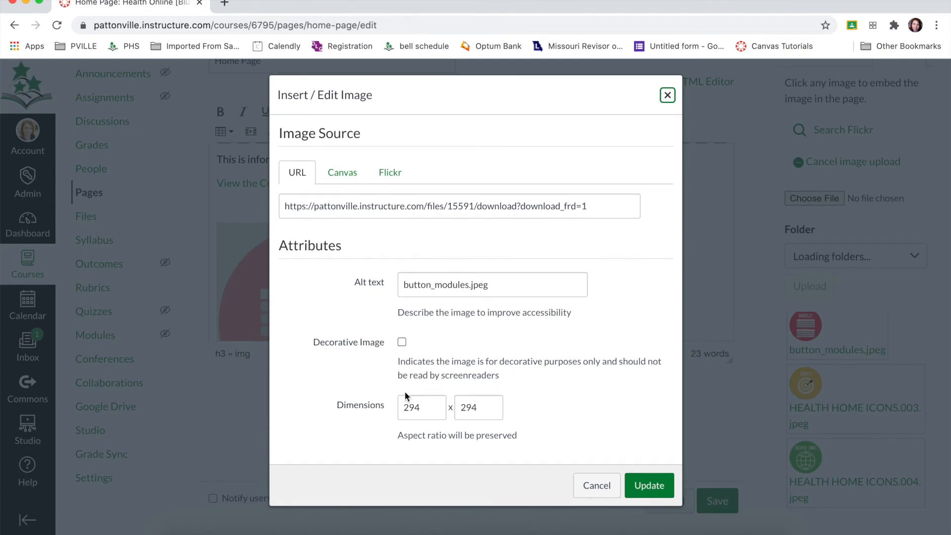
pyautogui.doubleClick(412, 407)
pyautogui.write('1')
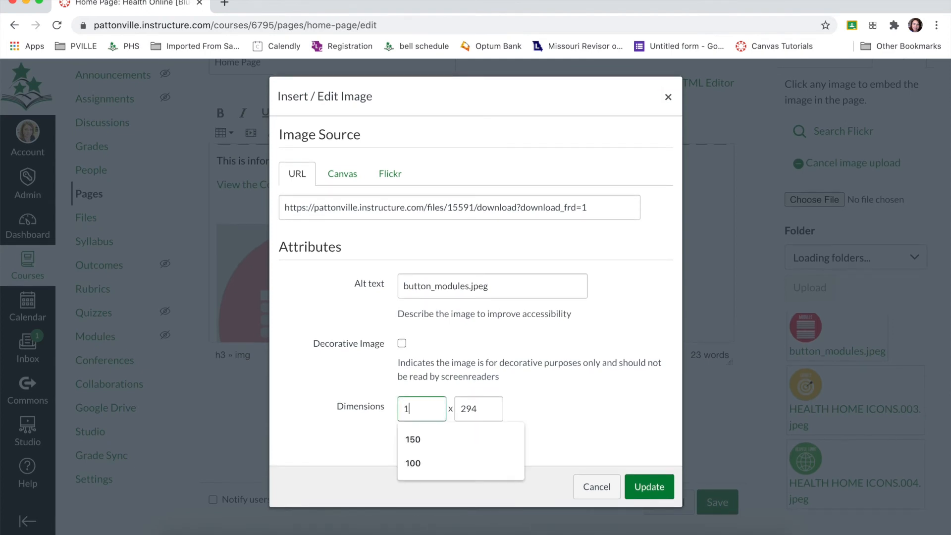
pyautogui.press('BackSpace')
pyautogui.write('175')
pyautogui.press('Tab')
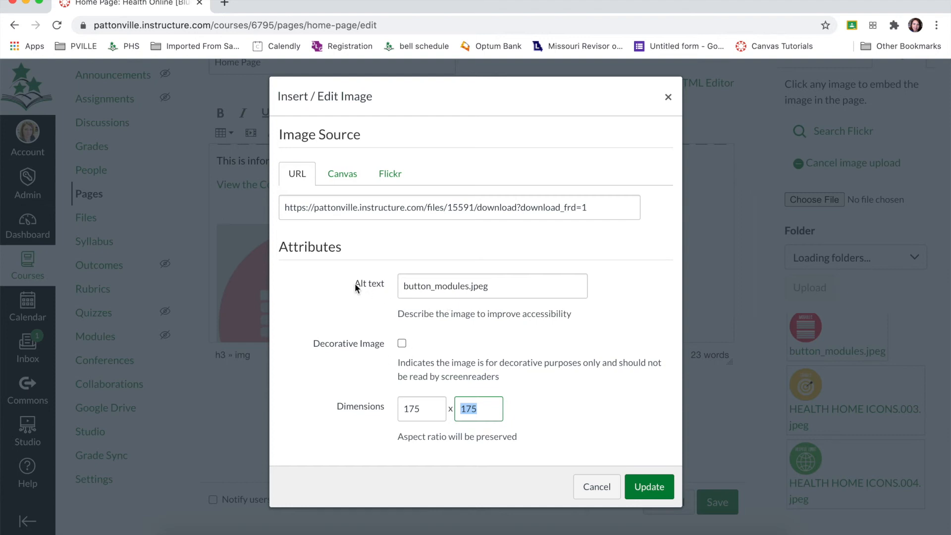
pyautogui.tripleClick(468, 290)
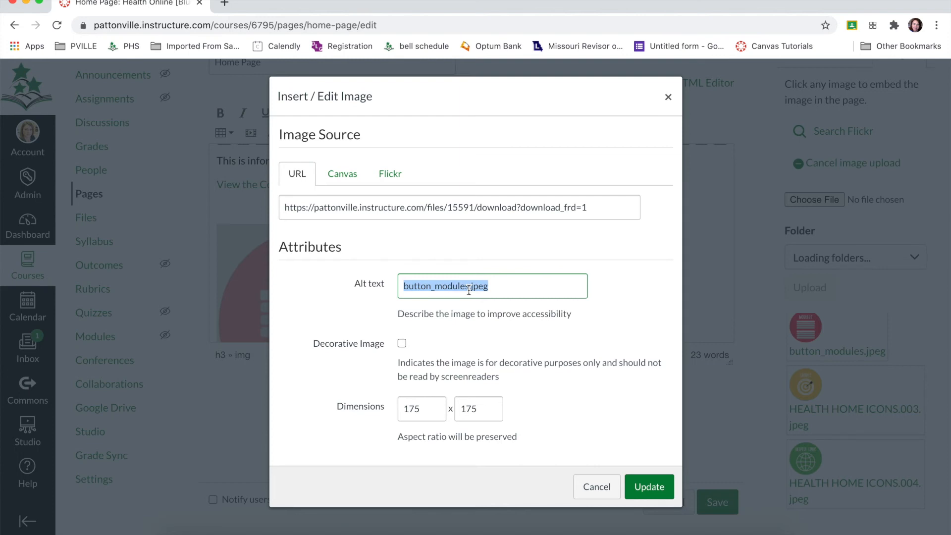
pyautogui.write('Modules')
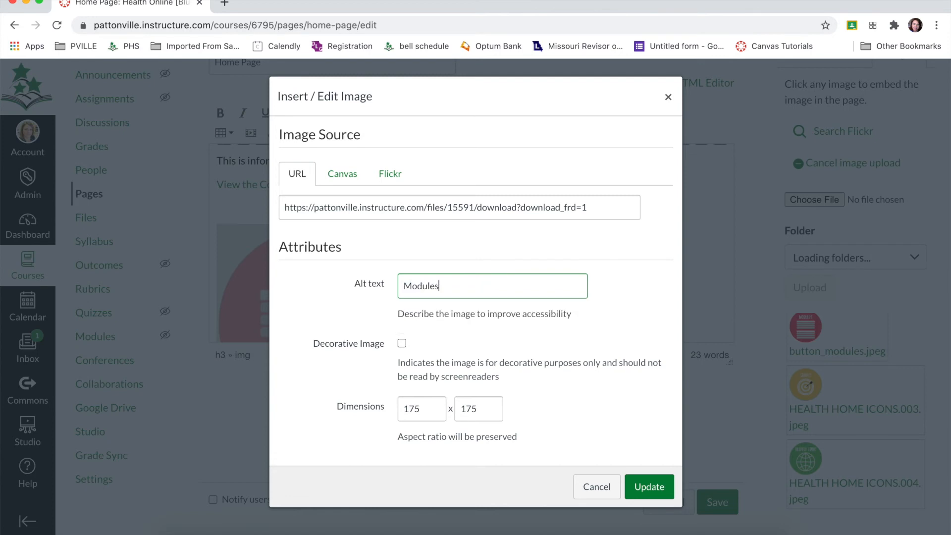
pyautogui.click(646, 490)
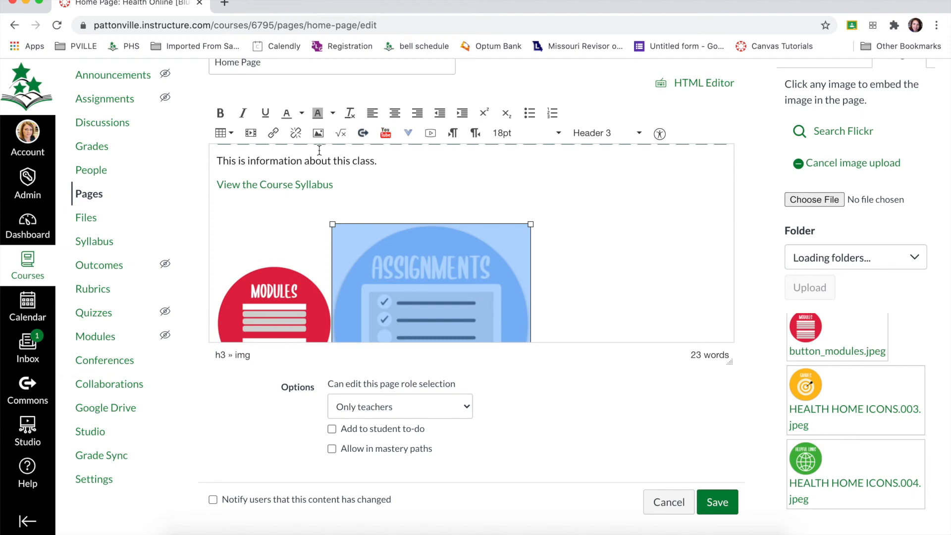
# Step: Give the Assignments button image the alt text "Assignments" and a width of 175 pixels
pyautogui.click(319, 135)
pyautogui.doubleClick(449, 294)
pyautogui.write('Assignments')
pyautogui.press('Delete')
pyautogui.press('Delete')
pyautogui.press('Delete')
pyautogui.press('Delete')
pyautogui.press('Delete')
pyautogui.doubleClick(419, 415)
pyautogui.write('175')
pyautogui.click(649, 493)
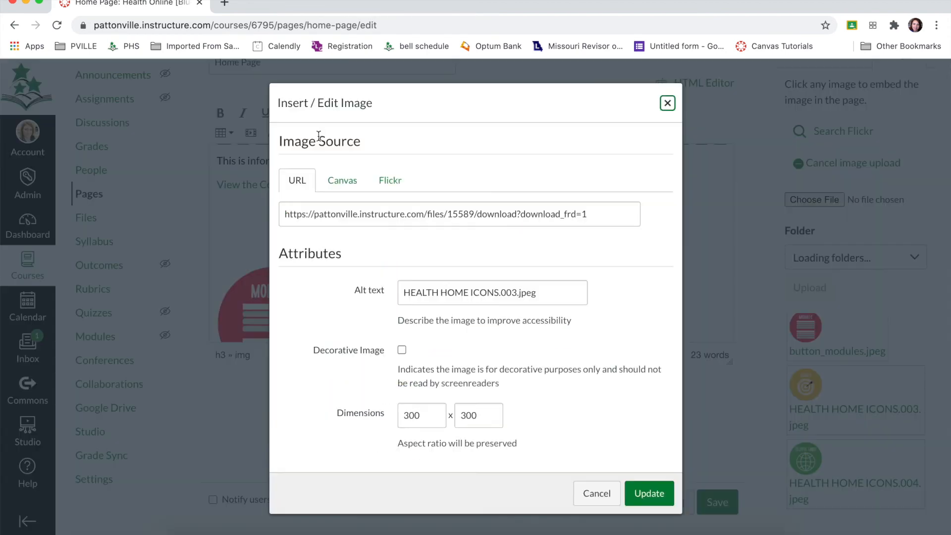
# Step: Give the Grades button image the alt text "Grades" and a width of 175 pixels
pyautogui.tripleClick(448, 292)
pyautogui.write('Grades')
pyautogui.doubleClick(416, 415)
pyautogui.write('175')
pyautogui.press('Tab')
pyautogui.click(670, 496)
# Step: Give the Helpful Links button image the alt text "Helpful links" and a width of 175 pixels
pyautogui.scroll(-3, 645, 244)
pyautogui.click(347, 292)
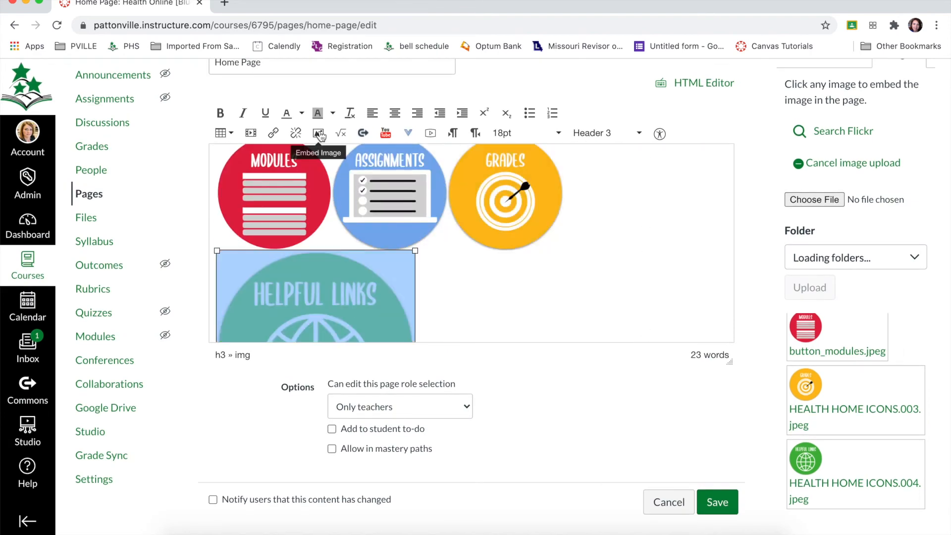
pyautogui.click(318, 133)
pyautogui.tripleClick(448, 292)
pyautogui.write('Helpful links')
pyautogui.doubleClick(417, 416)
pyautogui.write('175')
pyautogui.press('Return')
# Step: Center the row of four button images and add a space between neighbouring buttons
pyautogui.scroll(1, 486, 308)
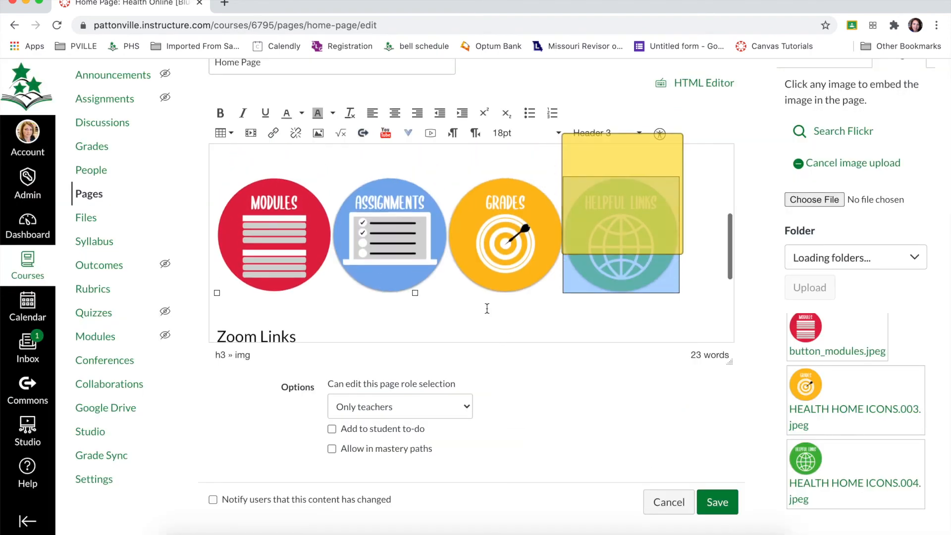
pyautogui.click(214, 233)
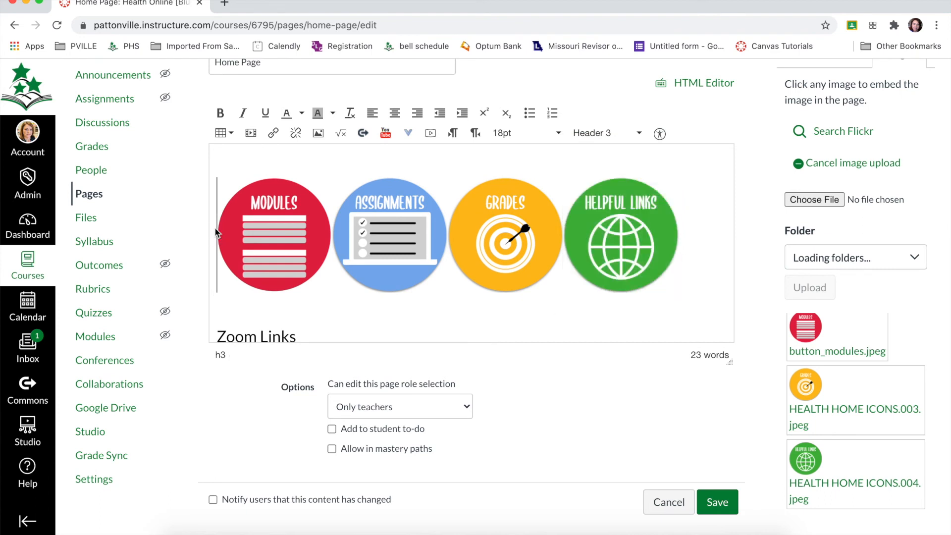
pyautogui.click(395, 115)
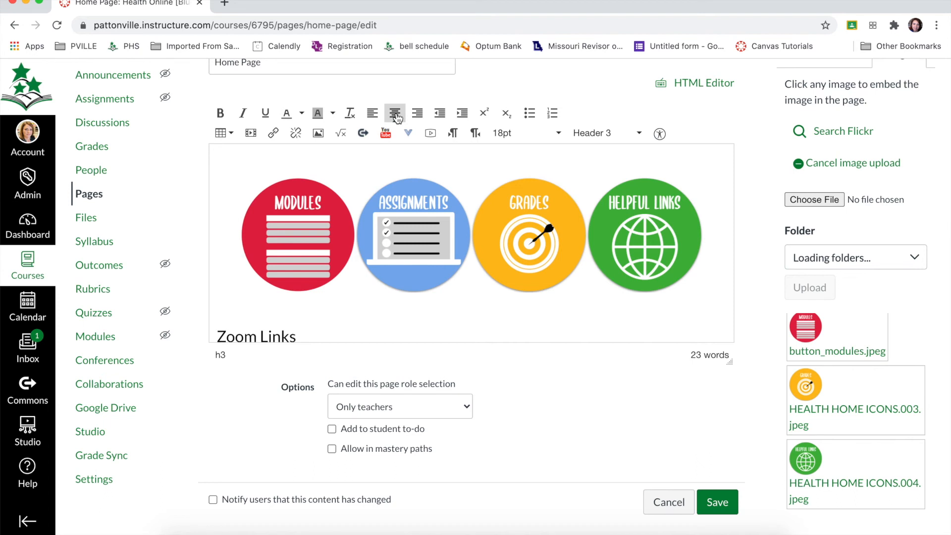
pyautogui.press('Right')
pyautogui.press('Right')
pyautogui.press('Right')
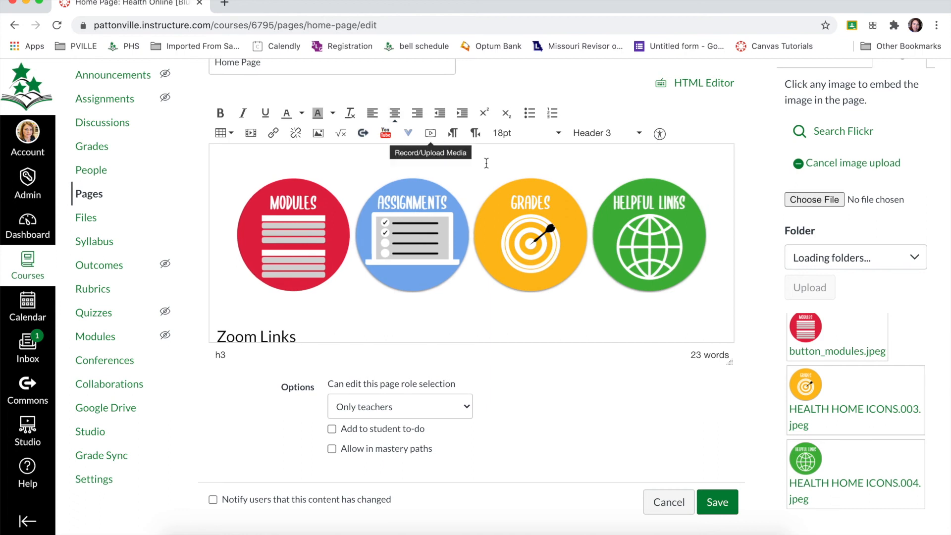
pyautogui.click(521, 326)
pyautogui.scroll(4, 520, 326)
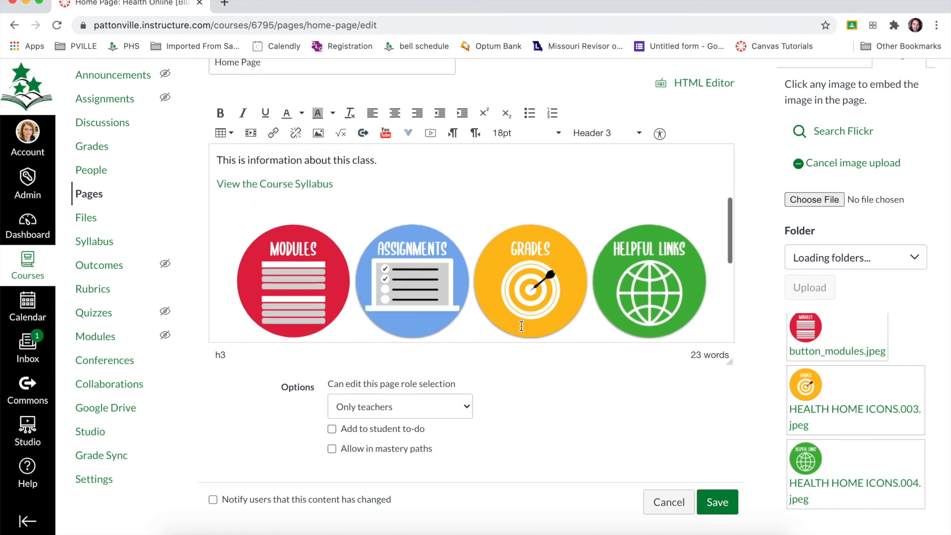
pyautogui.scroll(-2, 521, 326)
pyautogui.scroll(3, 520, 325)
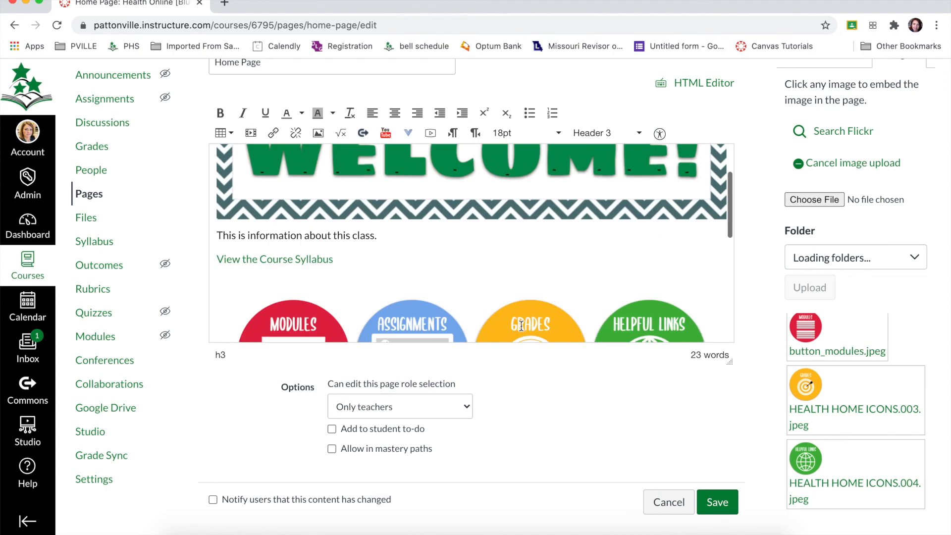
pyautogui.scroll(-1, 521, 325)
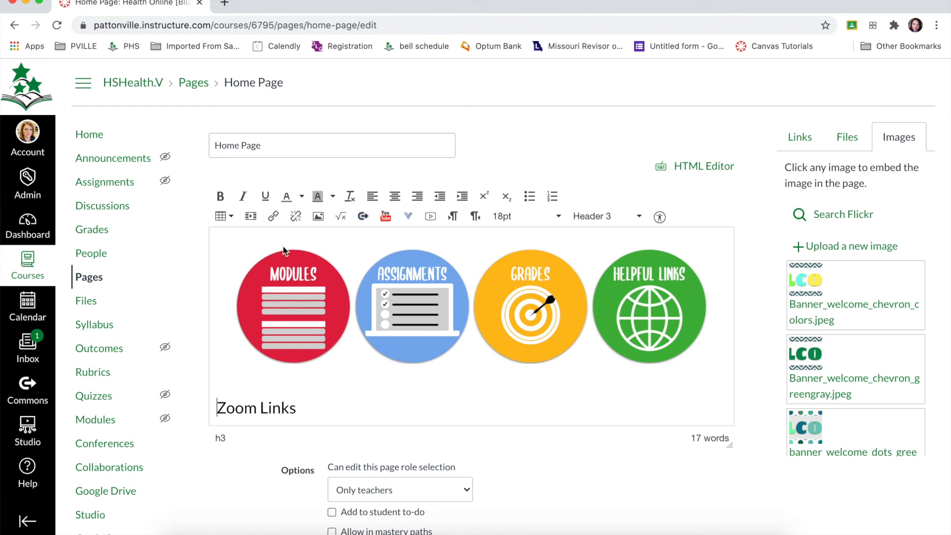
# Step: Link the Modules button image to the course navigation's Modules page
pyautogui.click(269, 280)
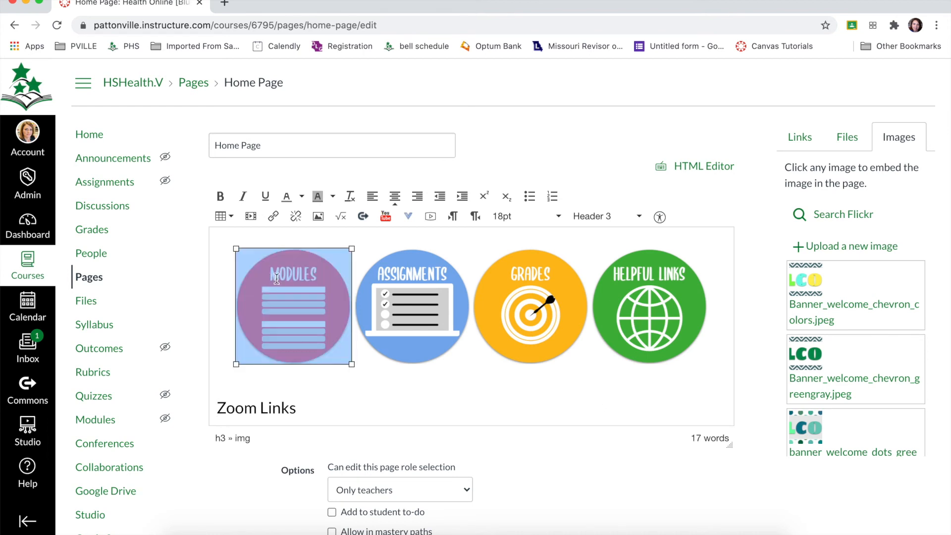
pyautogui.click(800, 137)
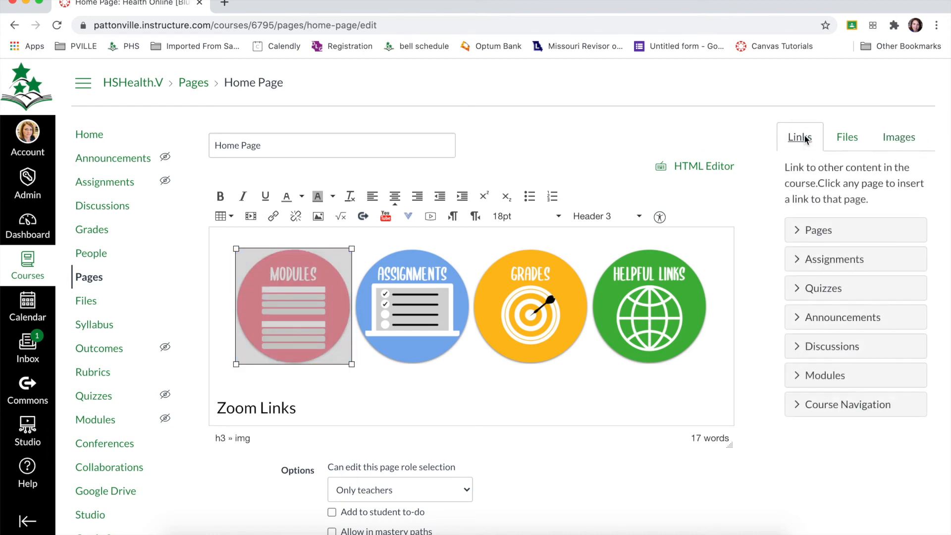
pyautogui.click(798, 406)
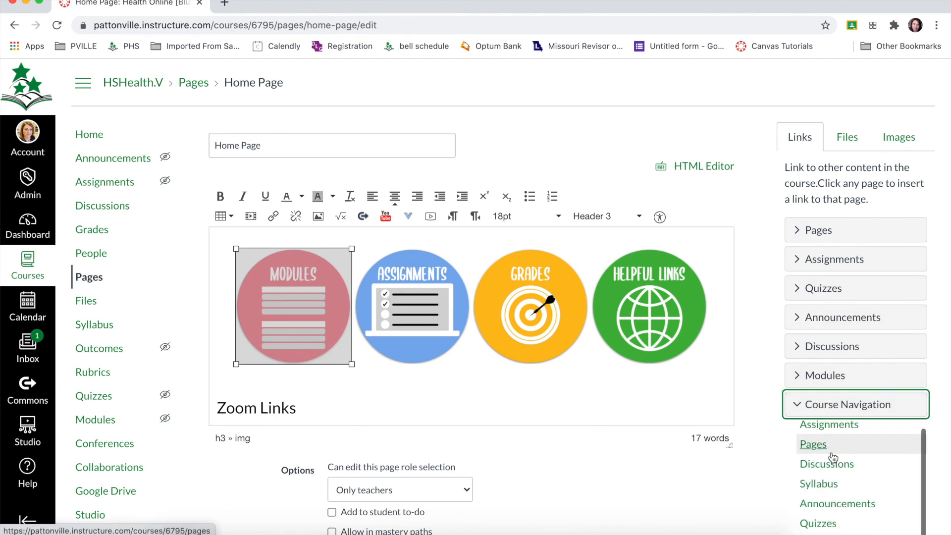
pyautogui.scroll(-3, 829, 501)
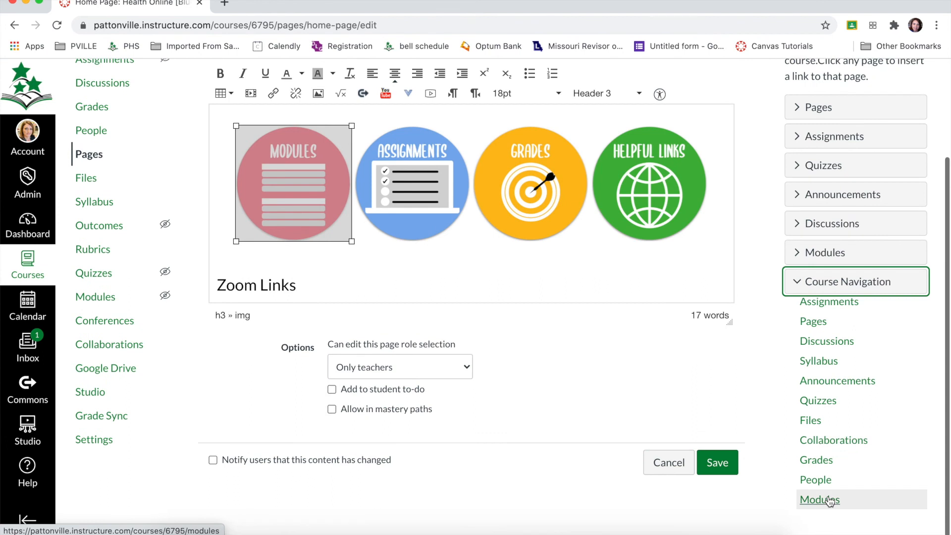
pyautogui.click(833, 501)
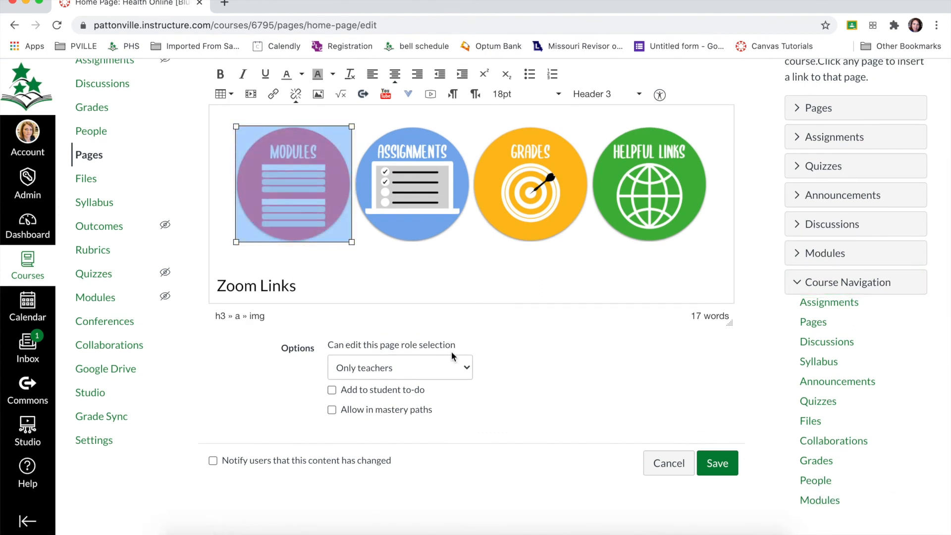
# Step: Link the Assignments button image to the course navigation's Assignments page
pyautogui.scroll(3, 451, 352)
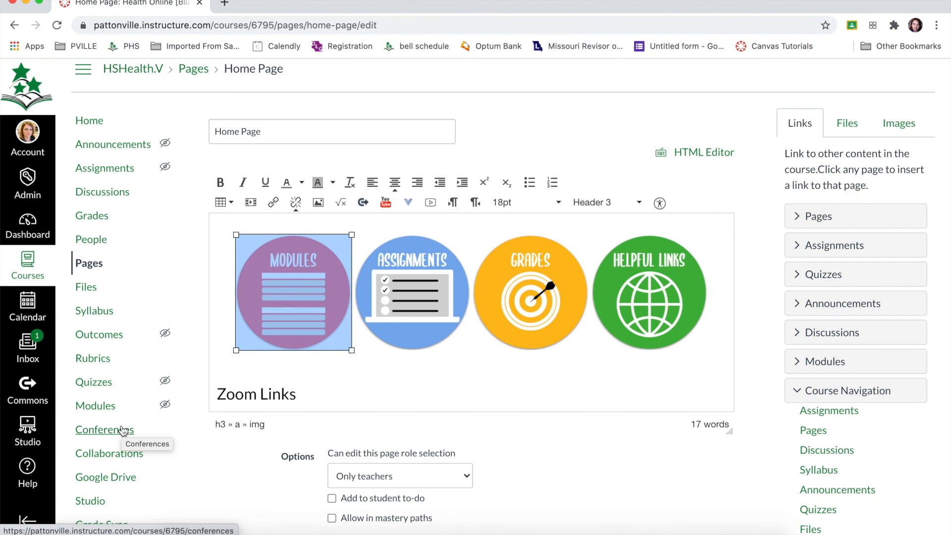
pyautogui.click(410, 306)
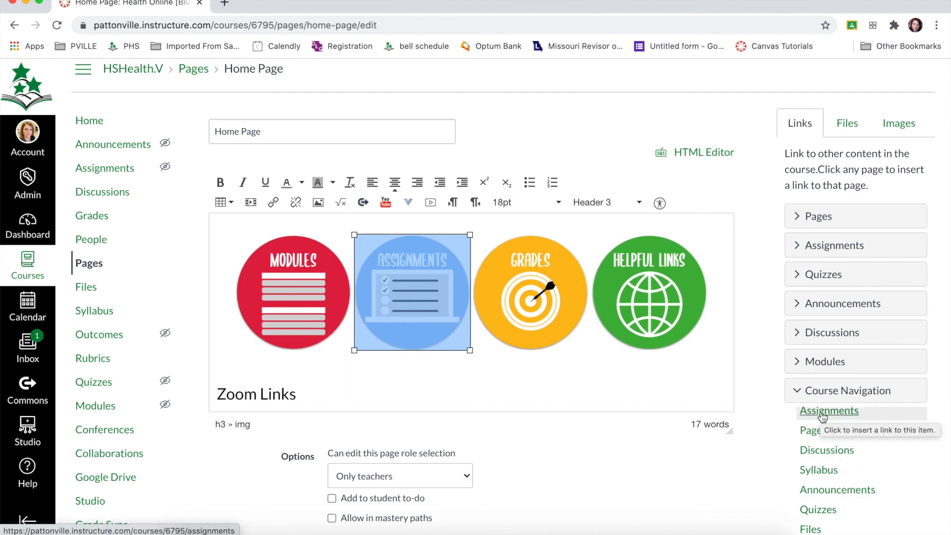
pyautogui.click(837, 417)
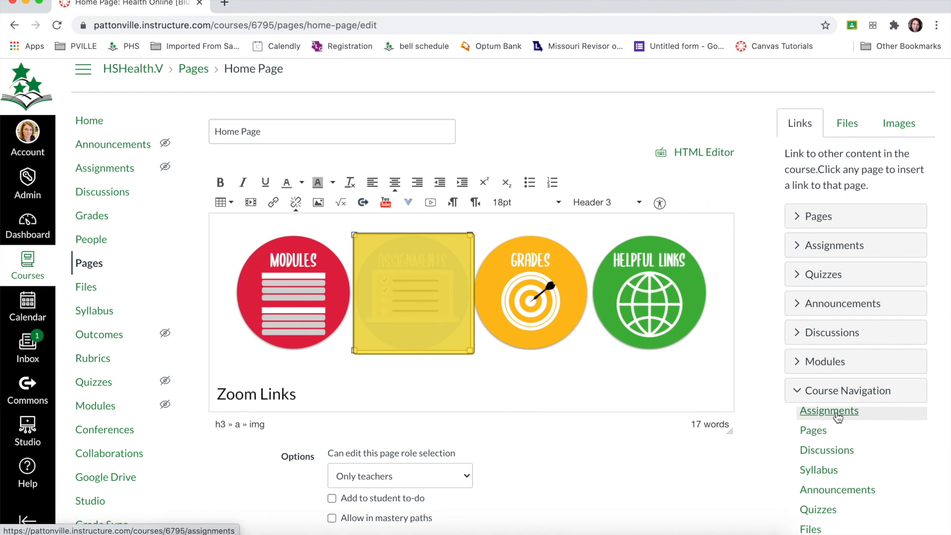
# Step: Link the Grades button image to the course navigation's Grades page
pyautogui.click(530, 298)
pyautogui.scroll(-1, 833, 468)
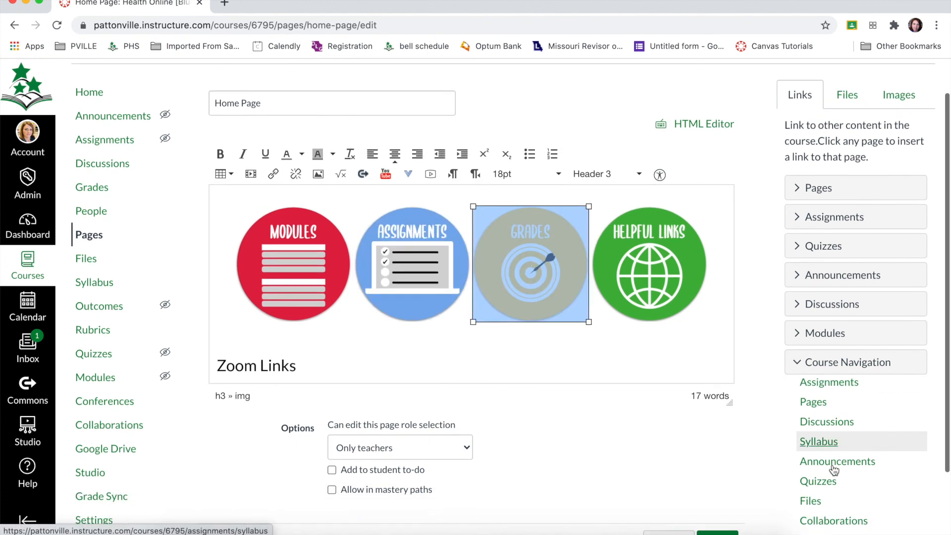
pyautogui.scroll(-2, 832, 470)
pyautogui.click(818, 471)
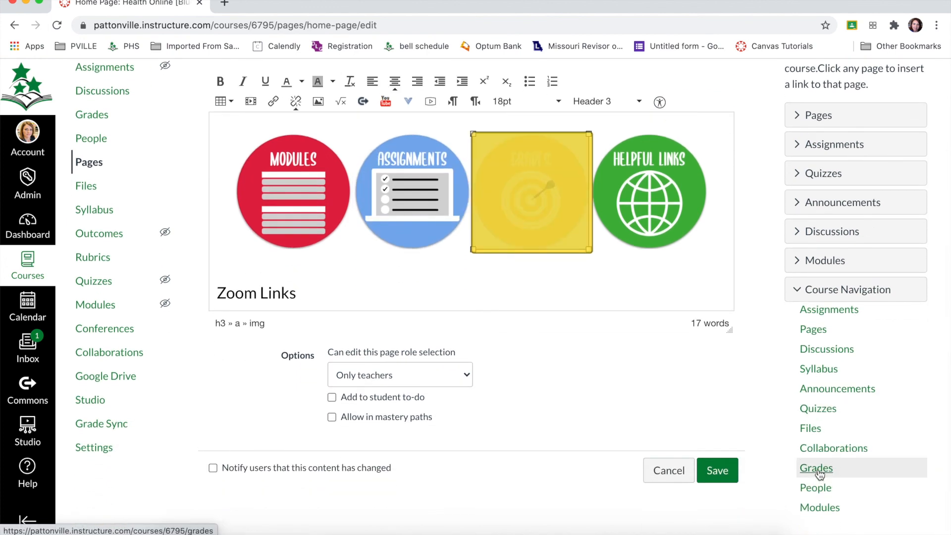
pyautogui.click(662, 190)
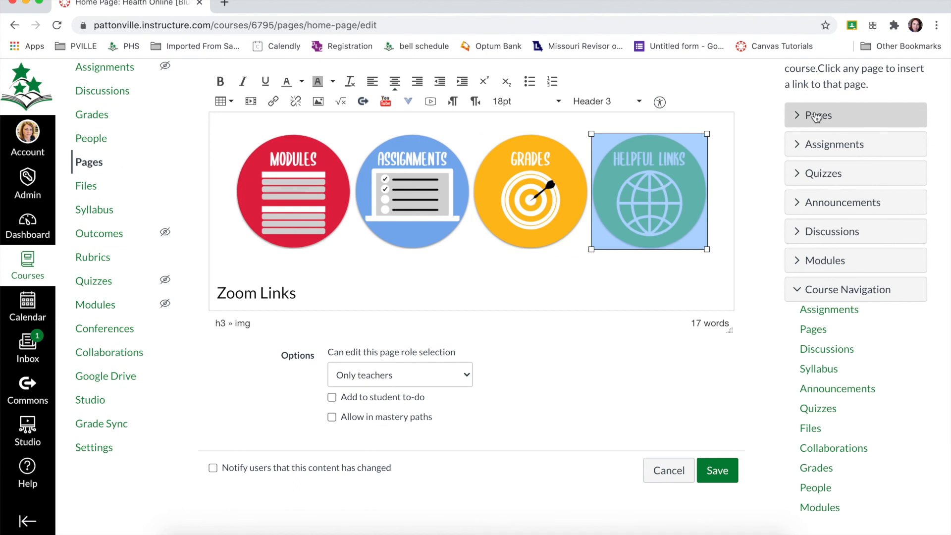
pyautogui.click(761, 180)
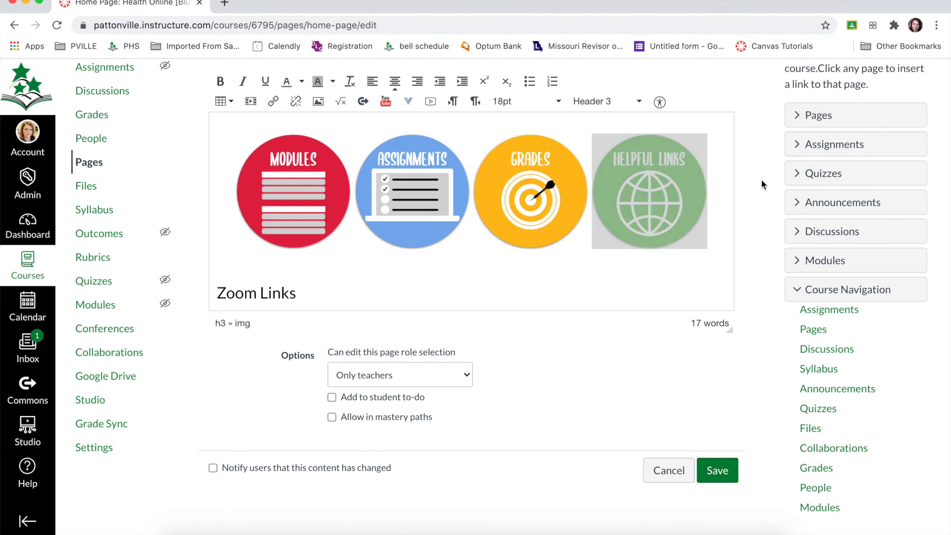
pyautogui.click(683, 291)
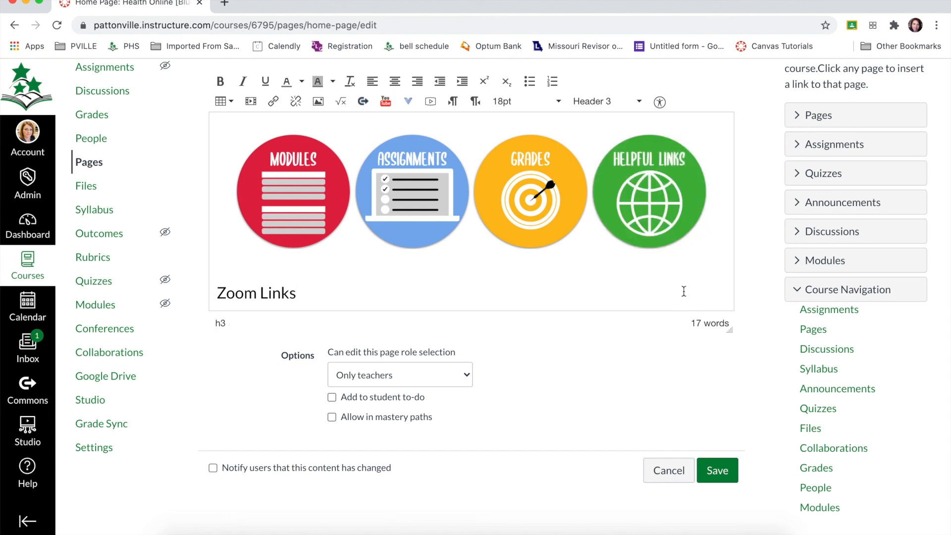
# Step: Save the edited home page
pyautogui.click(716, 470)
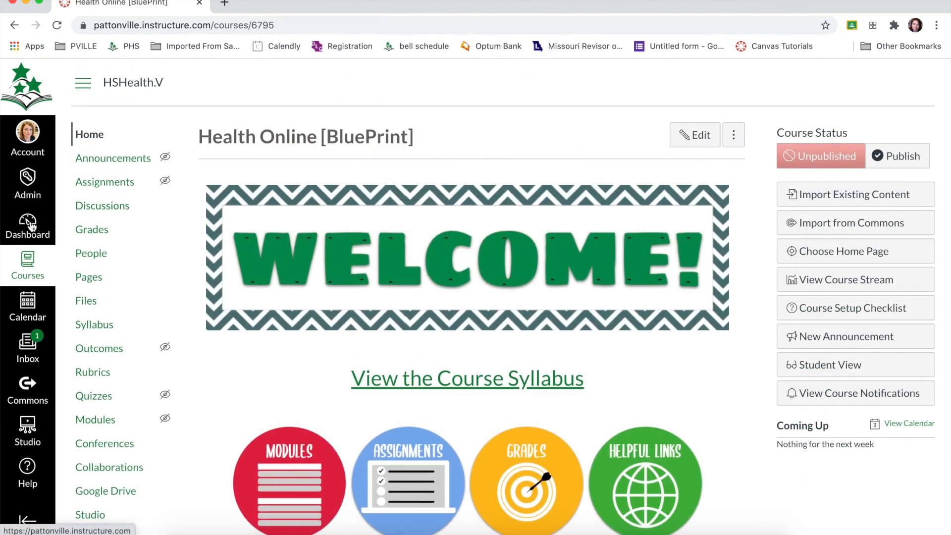
# Step: Open the published example course from the dashboard and examine its home page's banner, buttons, Zoom links and teacher section
pyautogui.click(30, 225)
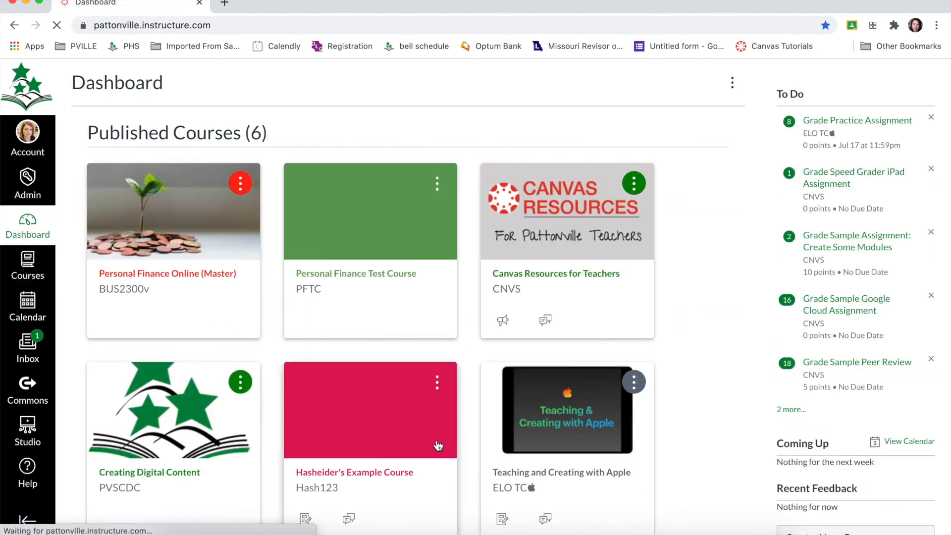
pyautogui.click(385, 474)
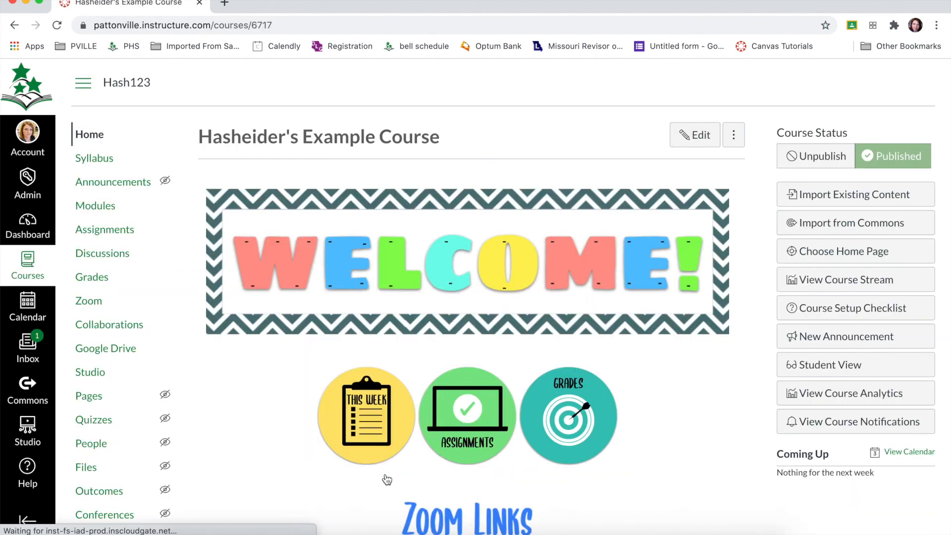
pyautogui.scroll(-3, 387, 479)
pyautogui.scroll(3, 387, 479)
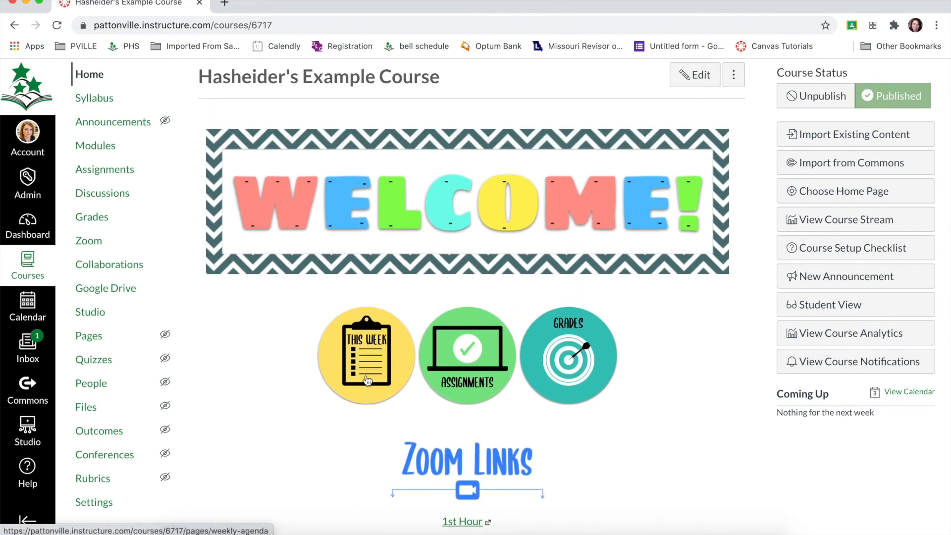
pyautogui.scroll(-3, 600, 379)
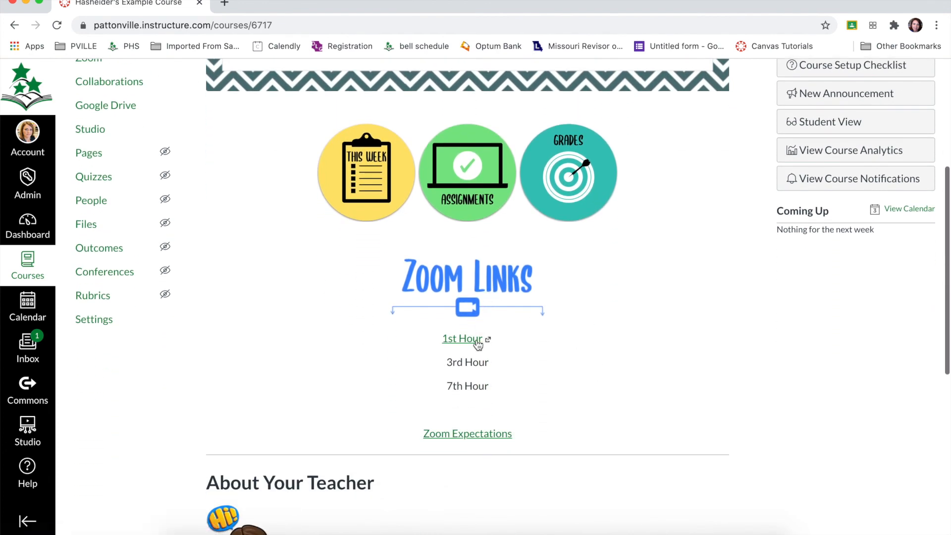
pyautogui.scroll(-5, 480, 398)
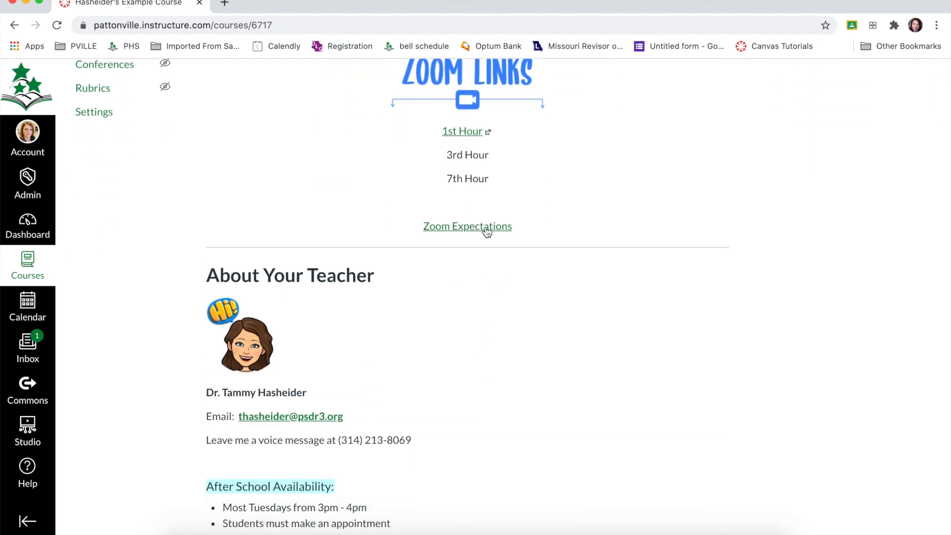
pyautogui.scroll(-2, 486, 230)
pyautogui.scroll(6, 322, 360)
pyautogui.scroll(7, 322, 359)
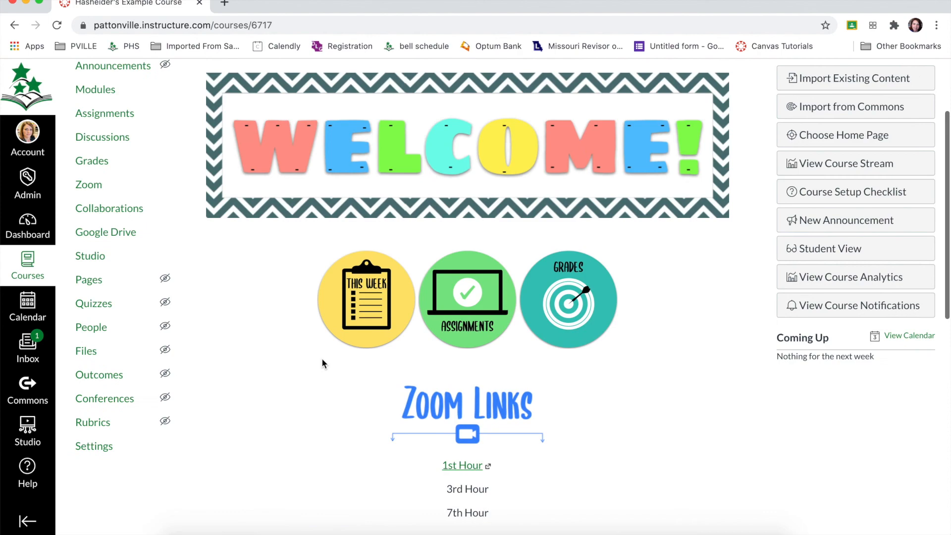